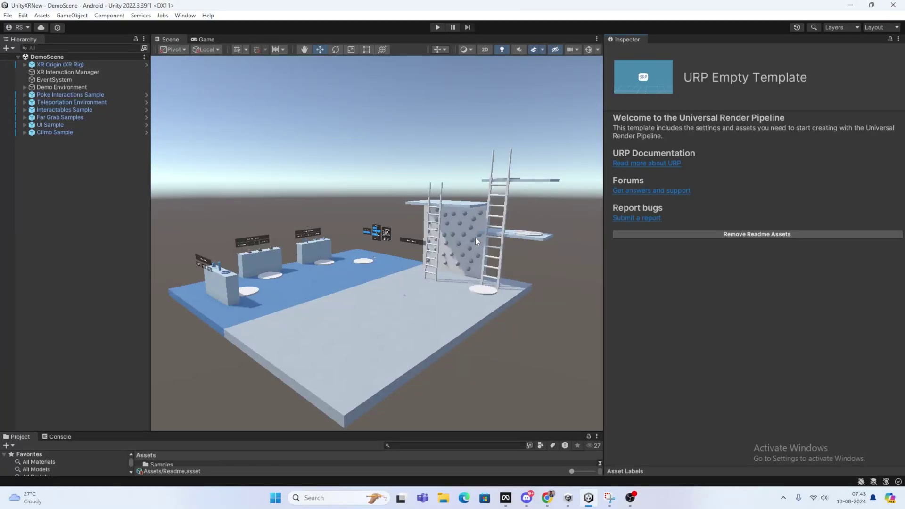
# Step: Switch to Chrome and look through the Nested Mango YouTube videos for the XR Interaction SDK V3 project setup tutorial
pyautogui.moveTo(297, 433); pyautogui.dragTo(319, 363)
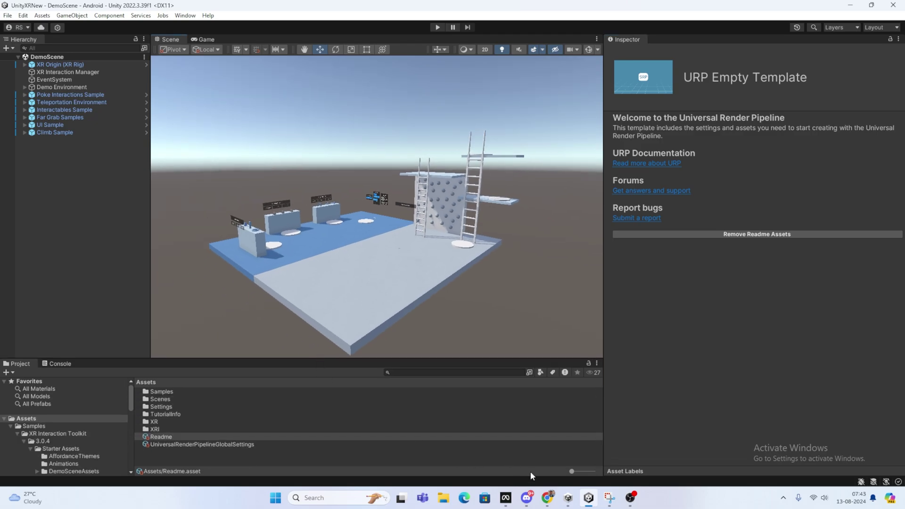
pyautogui.click(547, 497)
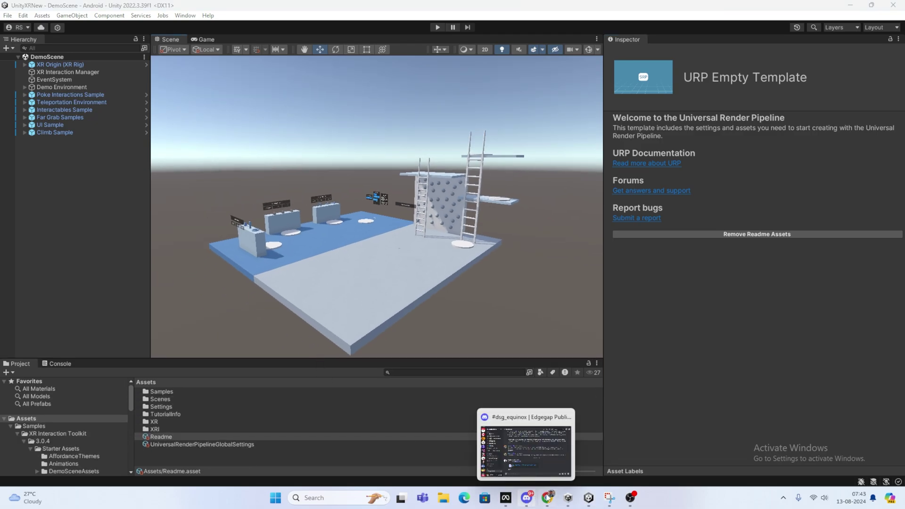
pyautogui.click(542, 498)
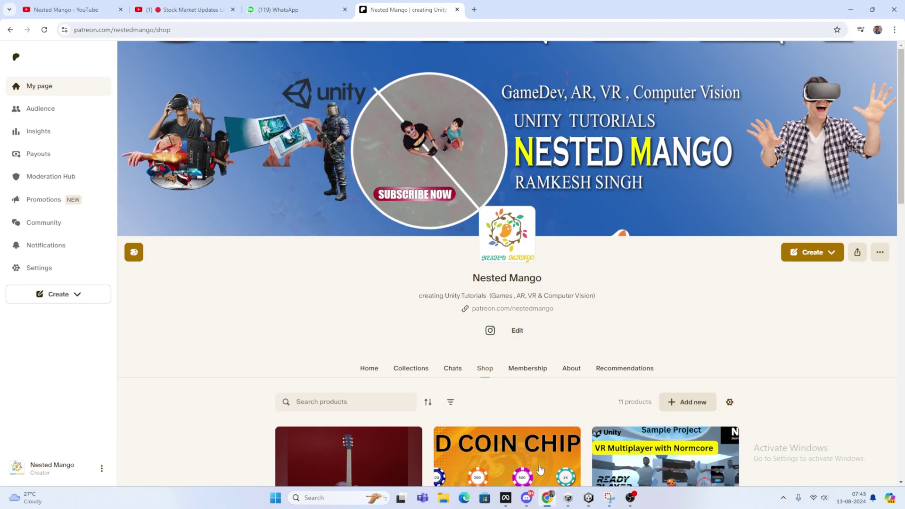
pyautogui.click(67, 13)
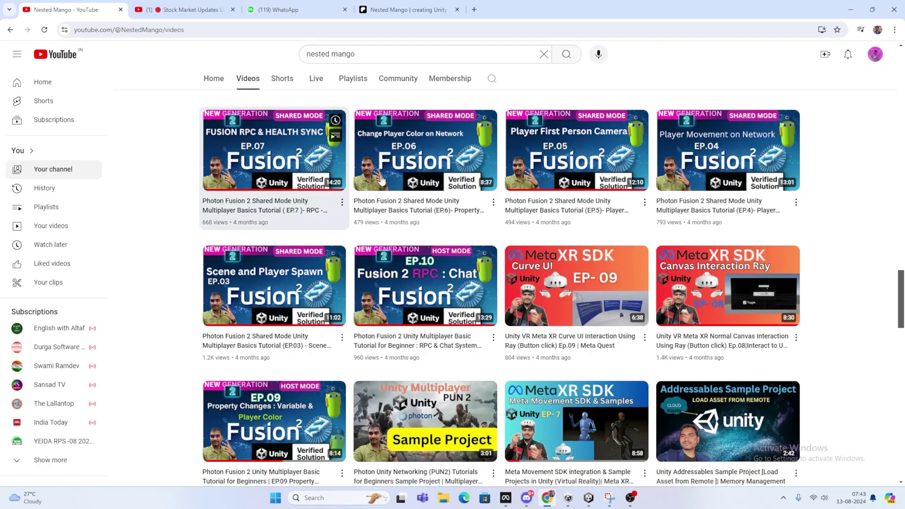
pyautogui.scroll(15, 385, 188)
pyautogui.scroll(10, 386, 188)
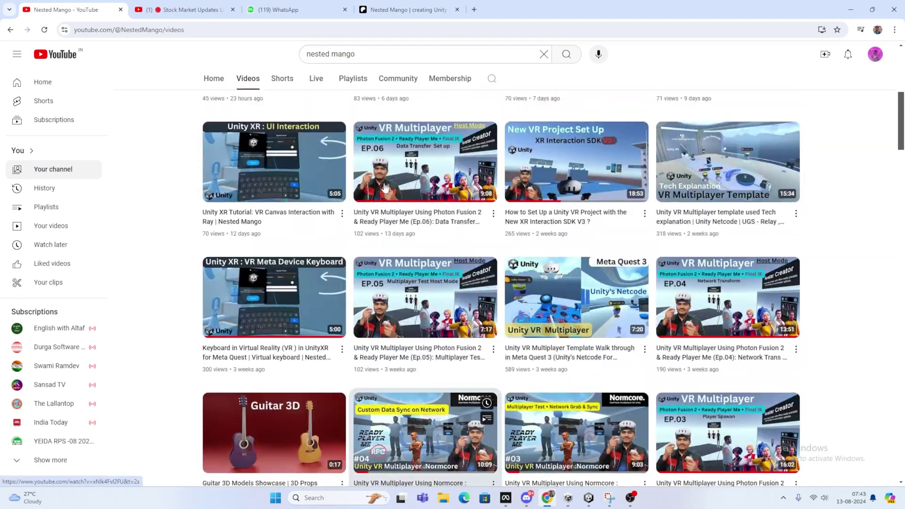
pyautogui.scroll(-5, 481, 306)
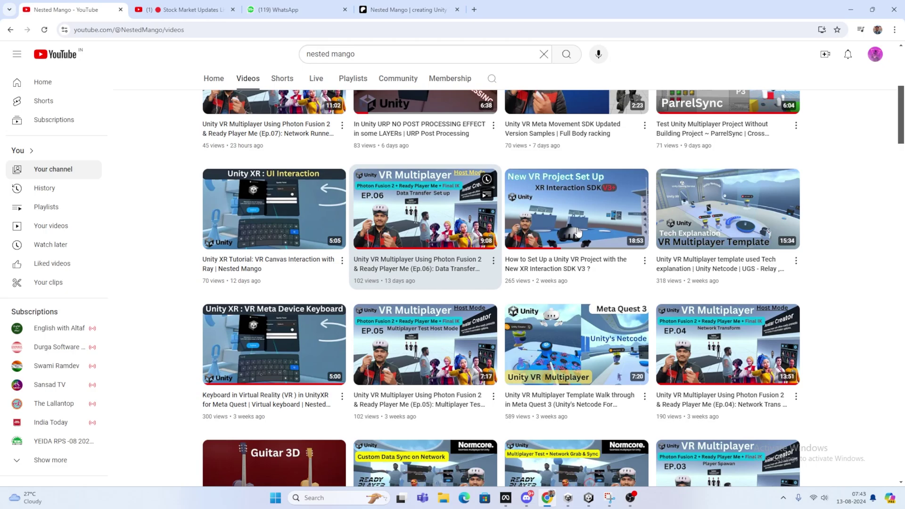
pyautogui.scroll(2, 555, 411)
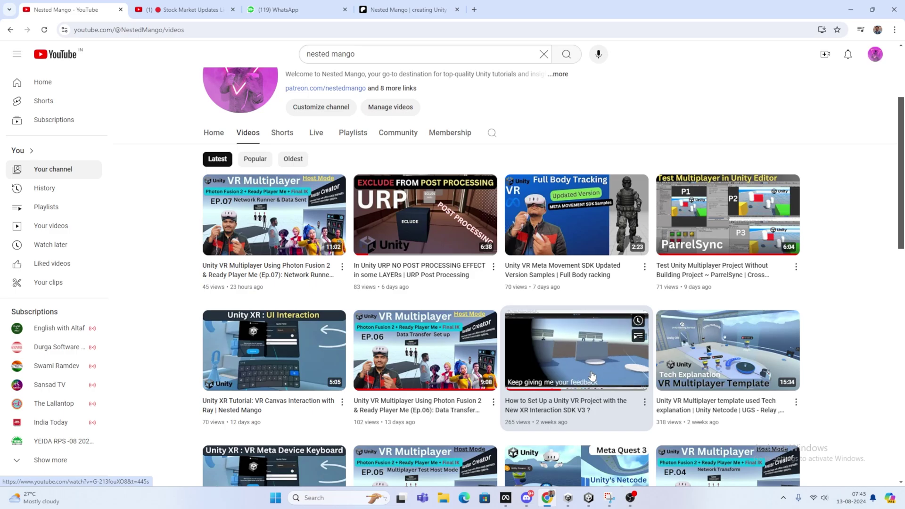
pyautogui.moveTo(593, 216)
pyautogui.scroll(3, 593, 217)
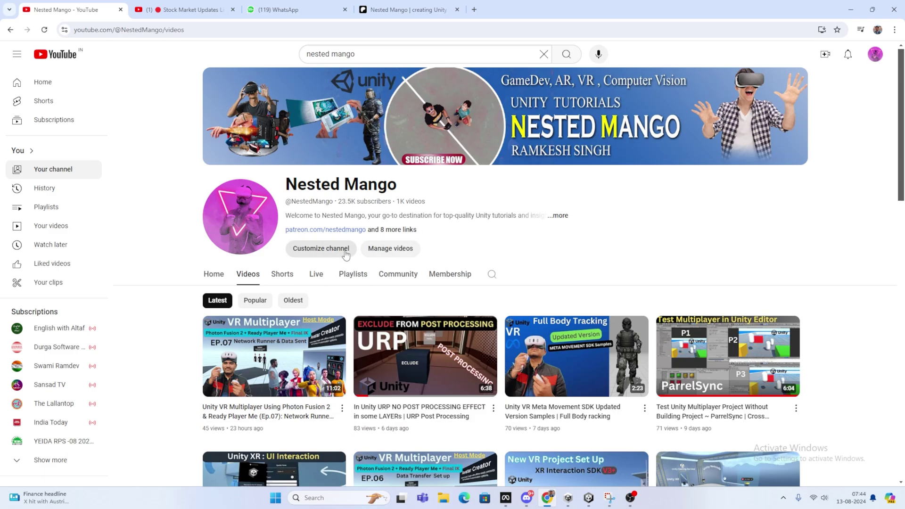
# Step: Look through all the products in the Nested Mango Patreon shop
pyautogui.click(384, 8)
pyautogui.scroll(-1, 528, 257)
pyautogui.scroll(-2, 543, 282)
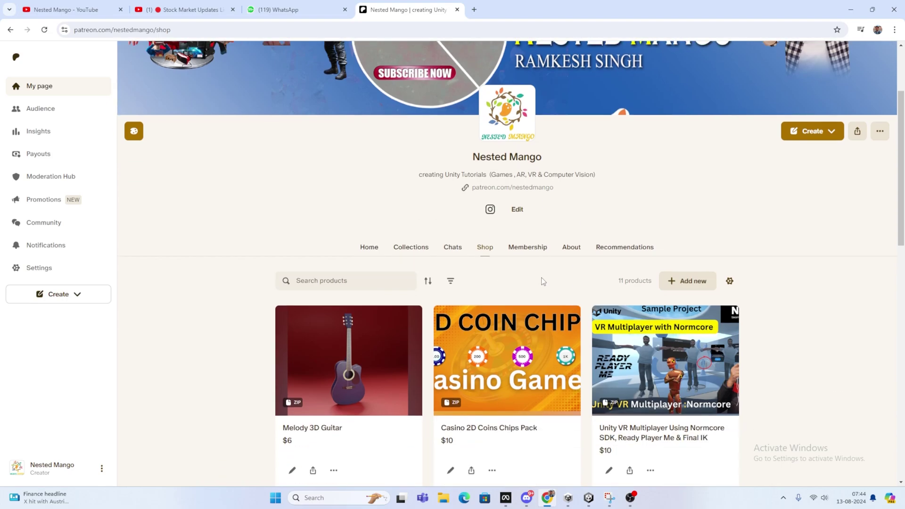
pyautogui.scroll(-3, 543, 281)
pyautogui.scroll(-2, 570, 250)
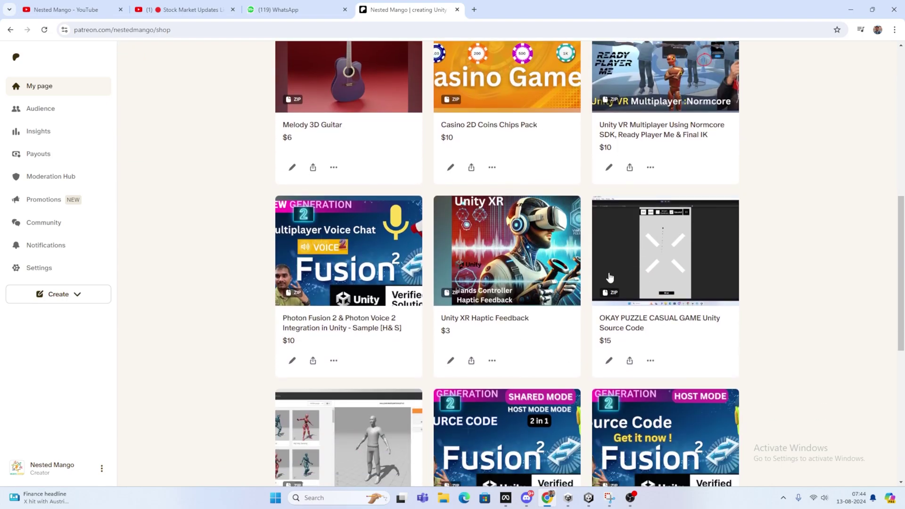
pyautogui.scroll(-5, 545, 317)
pyautogui.scroll(-3, 524, 292)
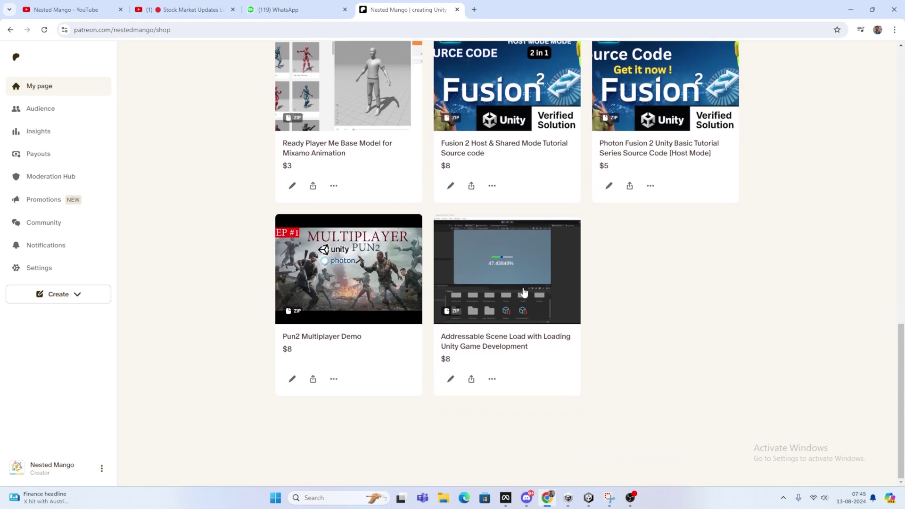
pyautogui.scroll(10, 524, 292)
# Step: Switch back to Unity and import the Hands Interaction Demo sample of the XR Interaction Toolkit package
pyautogui.hotkey('alt', 'Tab')
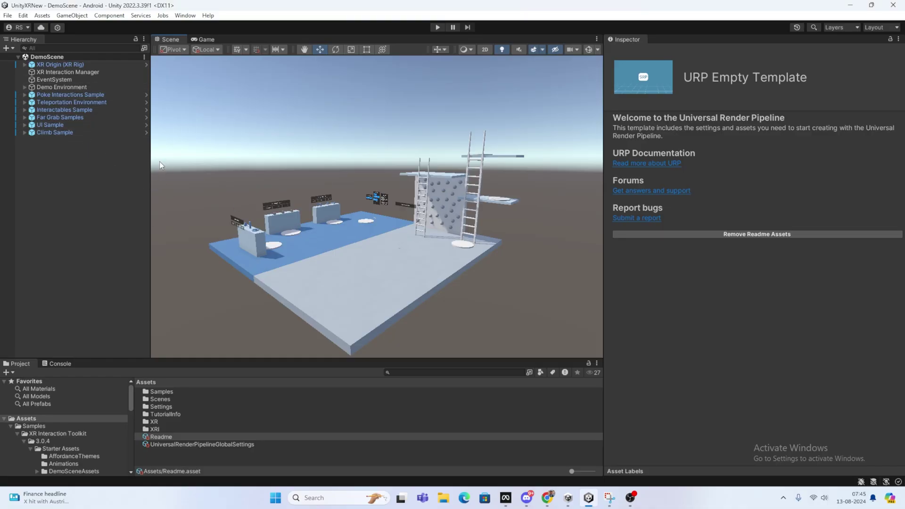
pyautogui.click(185, 15)
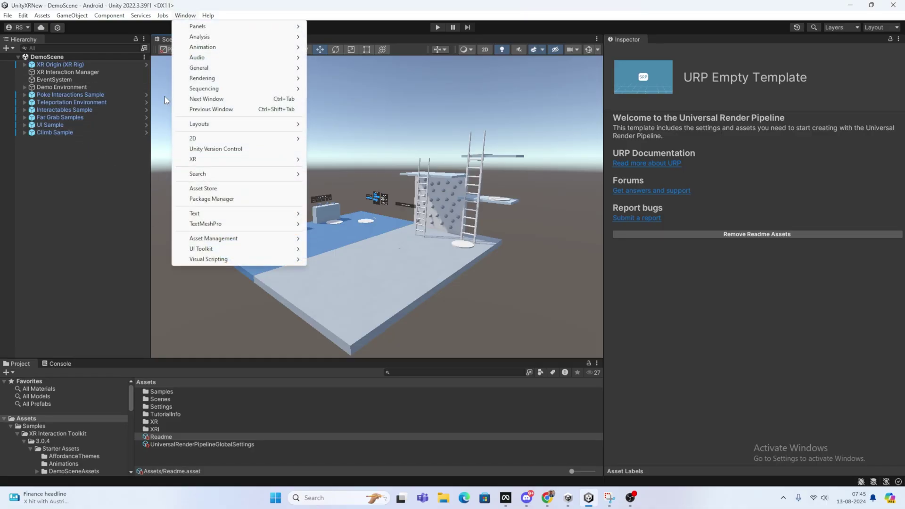
pyautogui.click(212, 199)
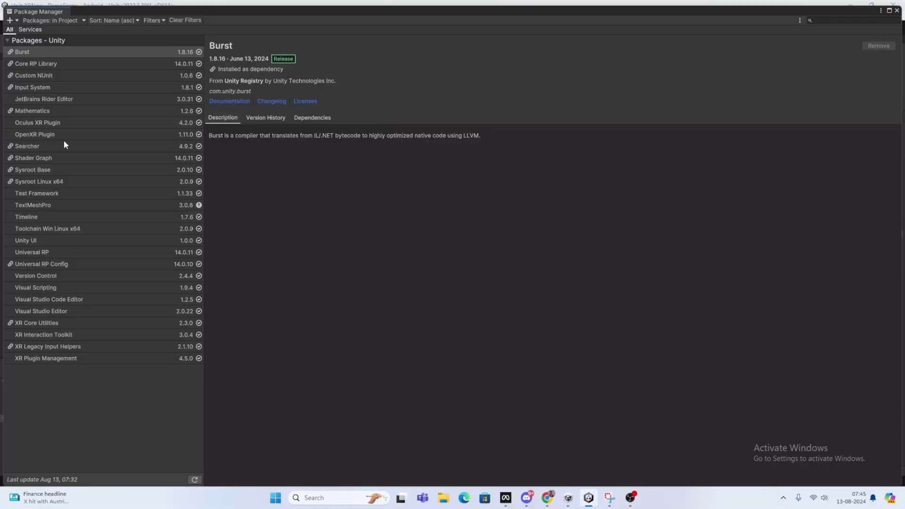
pyautogui.click(58, 338)
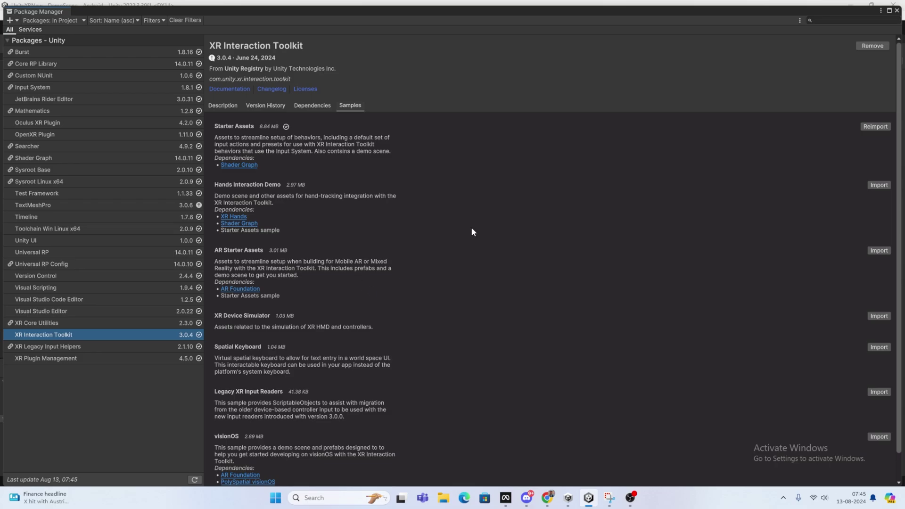
pyautogui.scroll(-1, 473, 232)
pyautogui.scroll(1, 469, 224)
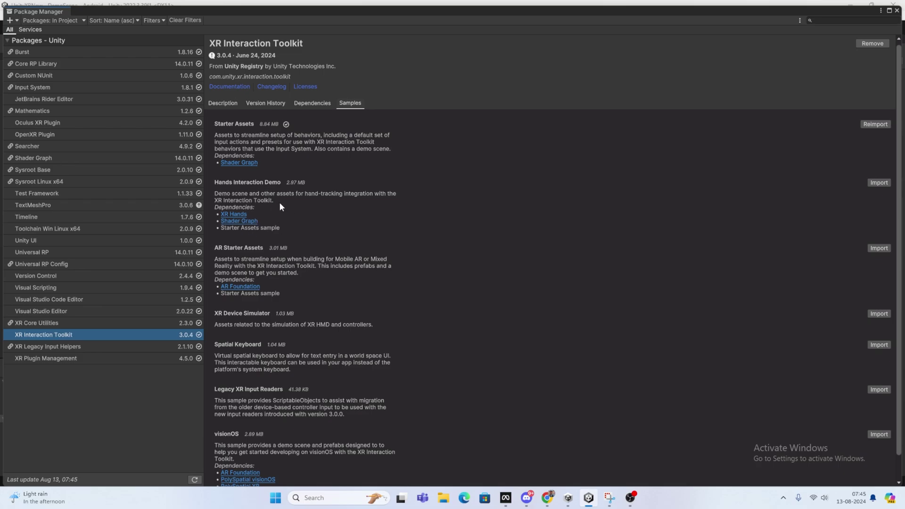
pyautogui.click(878, 183)
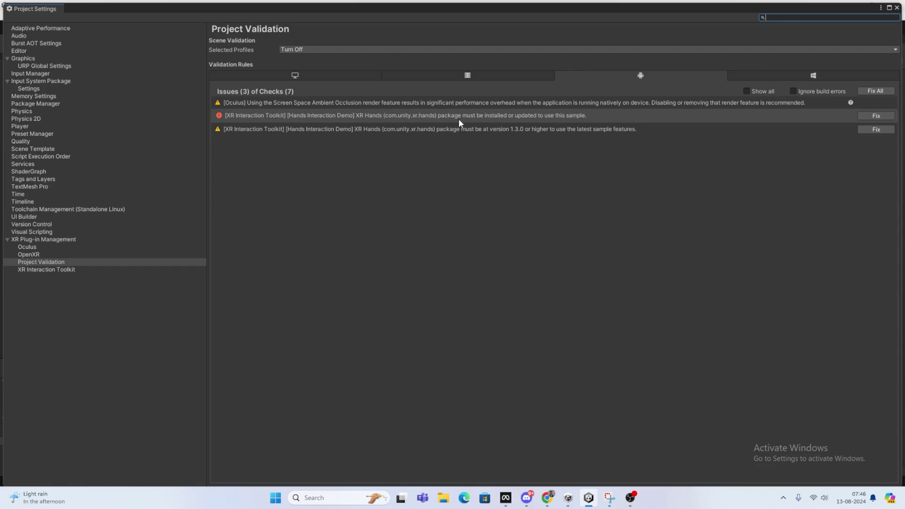
# Step: Fix the missing XR Hands package and the HandVisualizer sample issue in Project Validation, and close the project settings
pyautogui.click(874, 115)
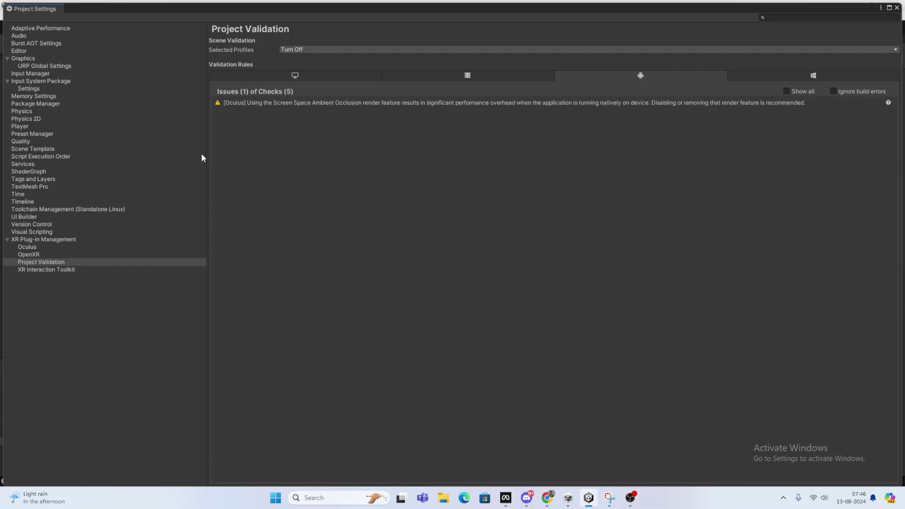
pyautogui.click(37, 255)
pyautogui.click(51, 239)
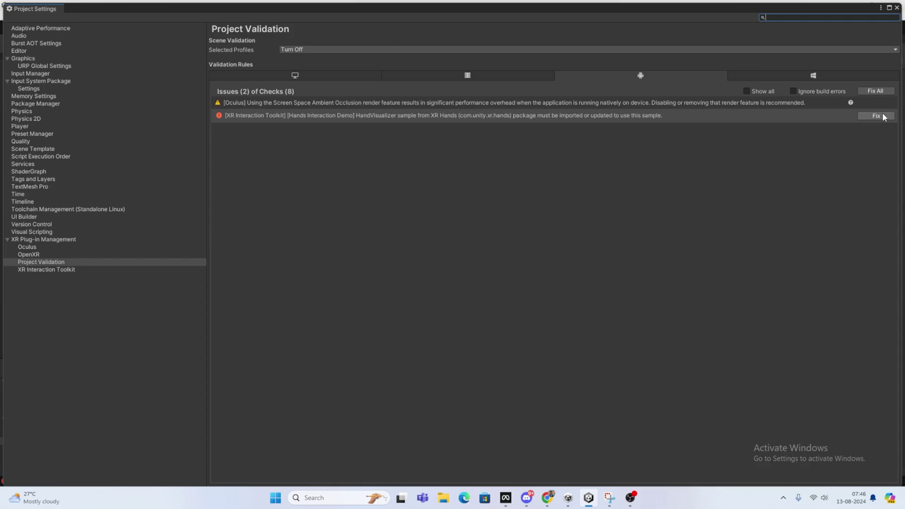
pyautogui.click(876, 92)
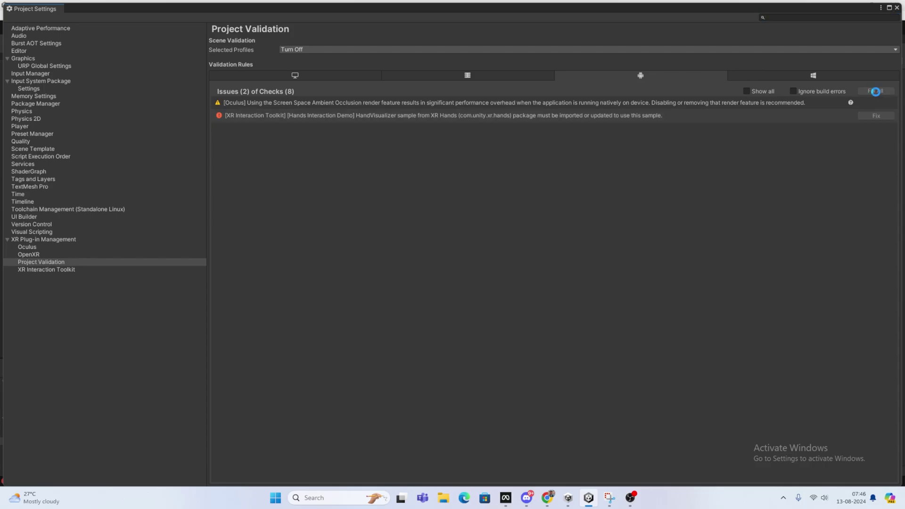
pyautogui.click(897, 8)
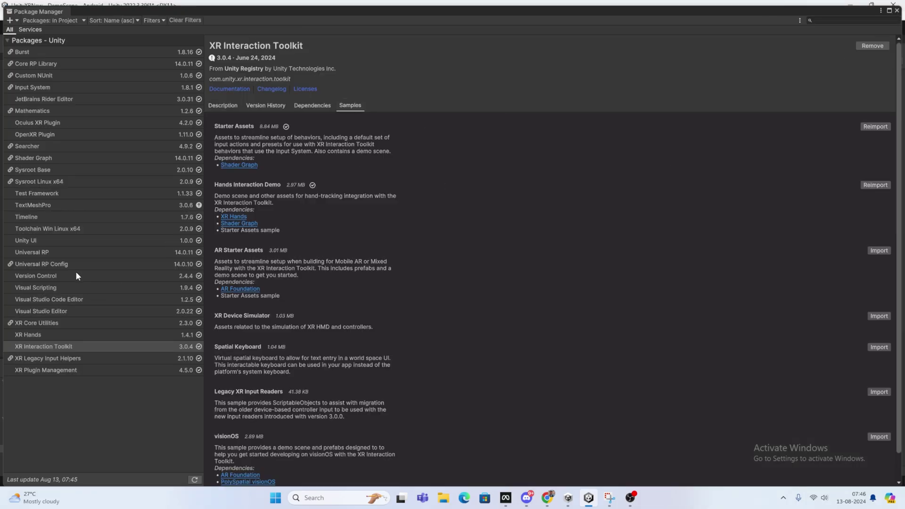
# Step: Import the Gestures sample of the XR Hands package and close the Package Manager
pyautogui.click(32, 332)
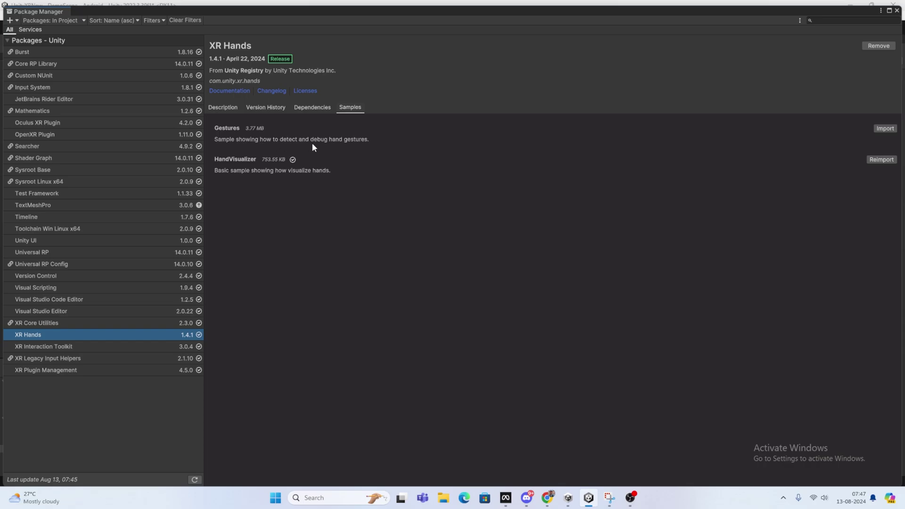
pyautogui.click(879, 128)
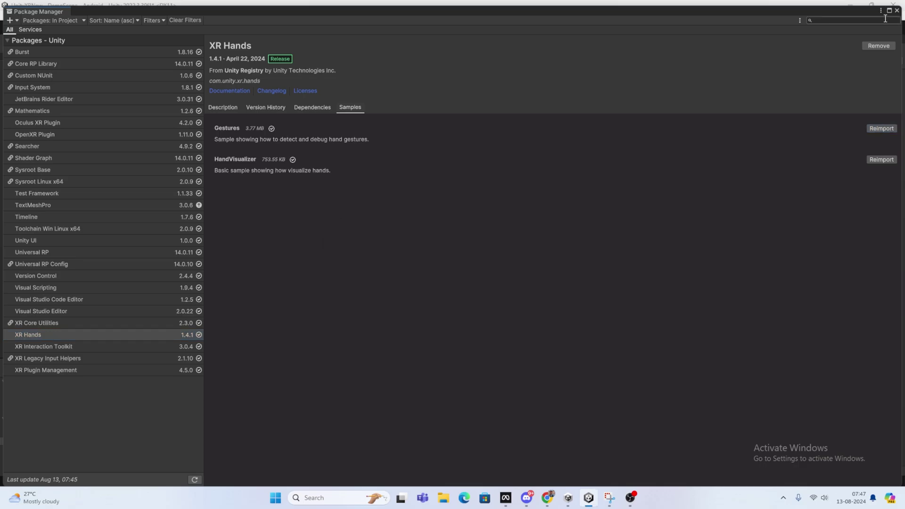
pyautogui.click(62, 370)
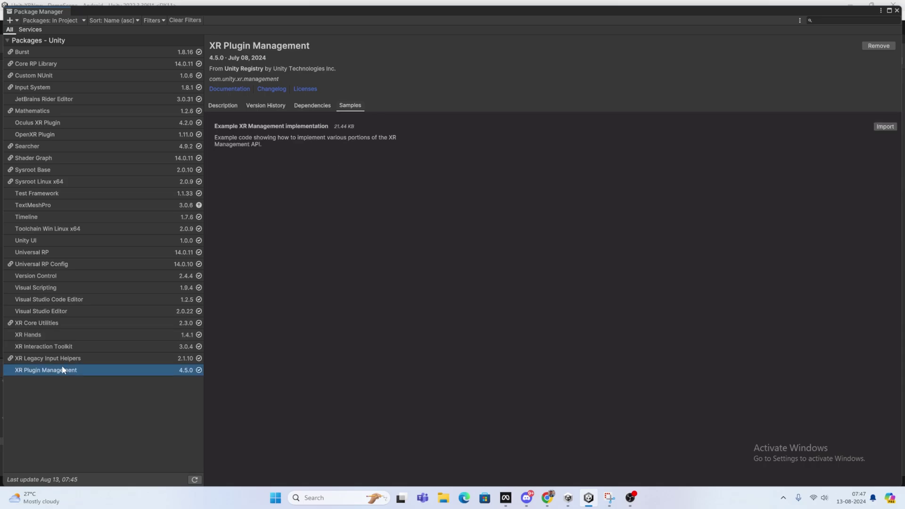
pyautogui.click(897, 10)
# Step: Add Quest 3 to the Oculus target devices for Android in the project's XR plug-in settings
pyautogui.click(7, 15)
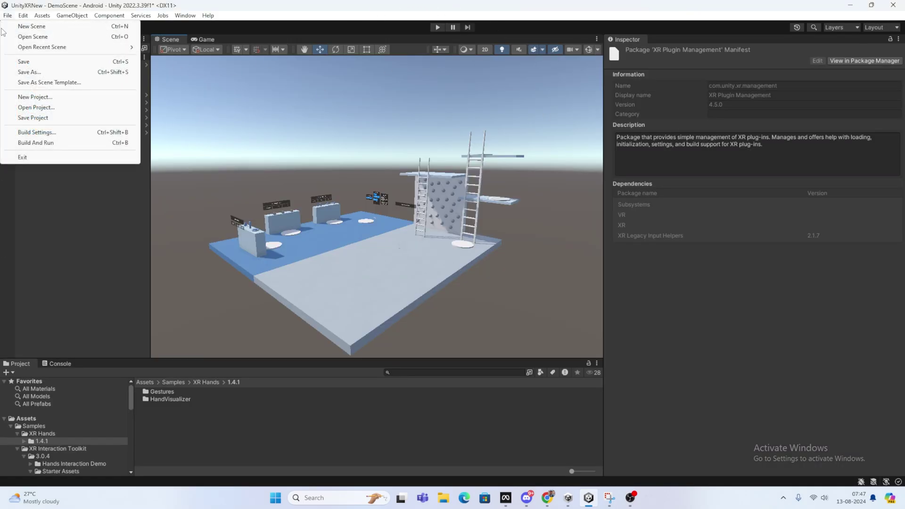
pyautogui.click(39, 134)
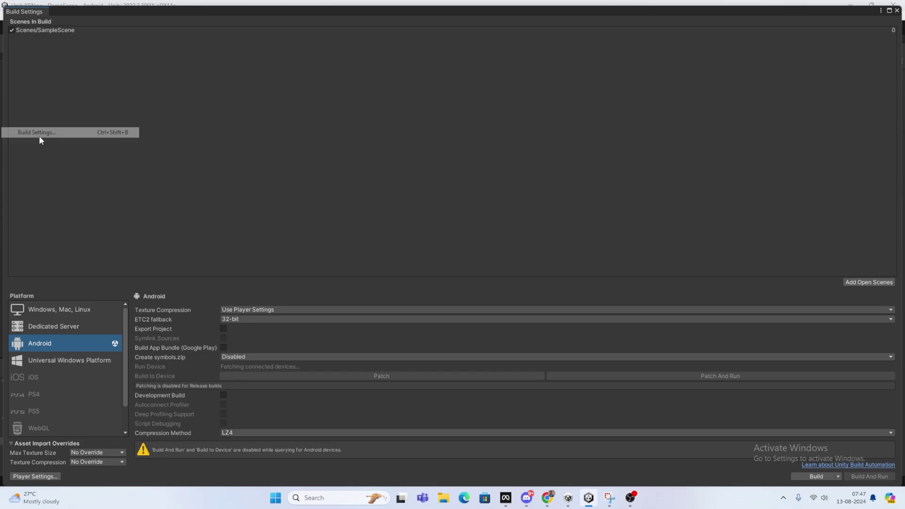
pyautogui.click(29, 477)
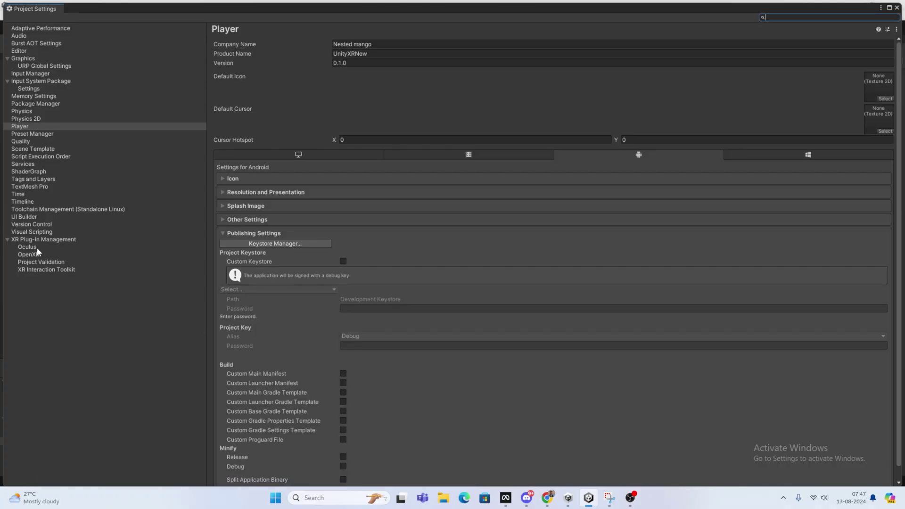
pyautogui.click(44, 240)
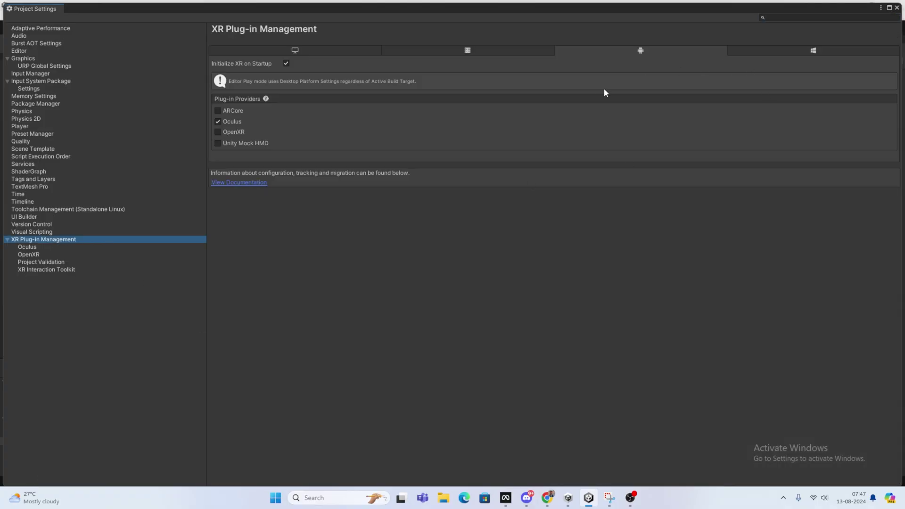
pyautogui.click(295, 50)
pyautogui.click(28, 248)
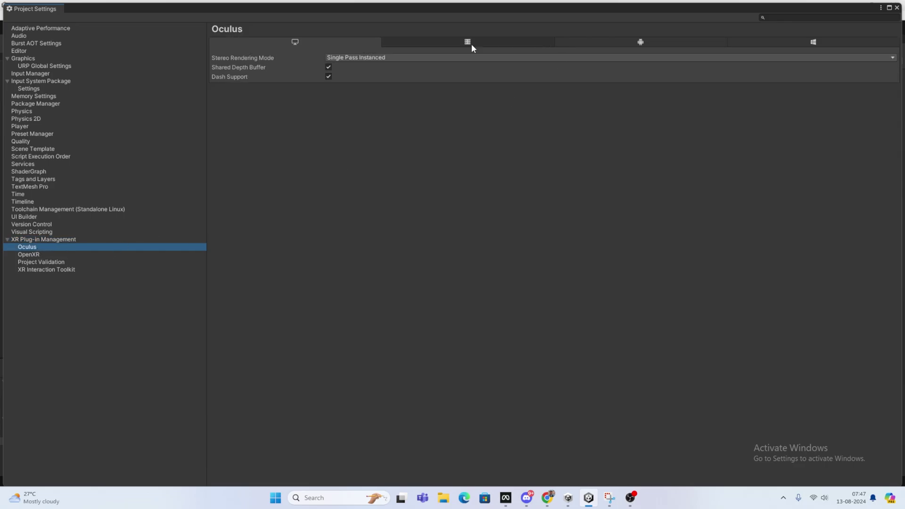
pyautogui.click(630, 41)
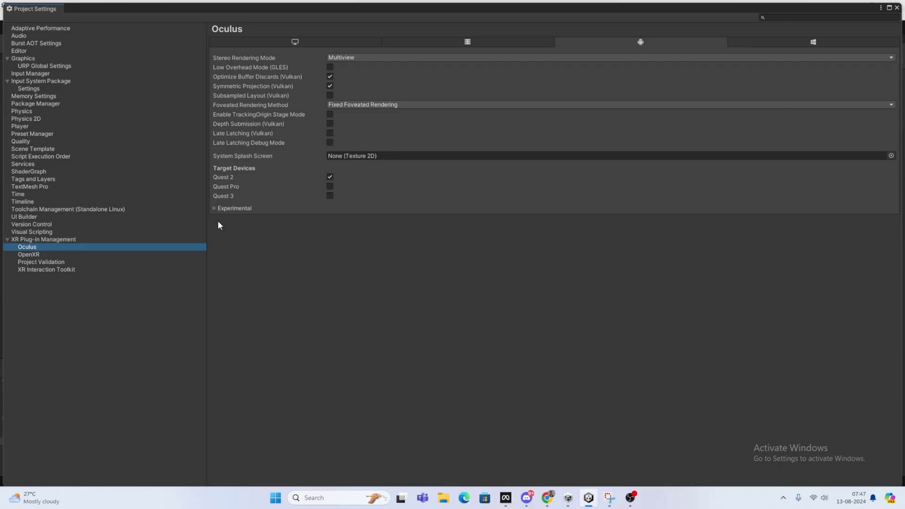
pyautogui.click(330, 196)
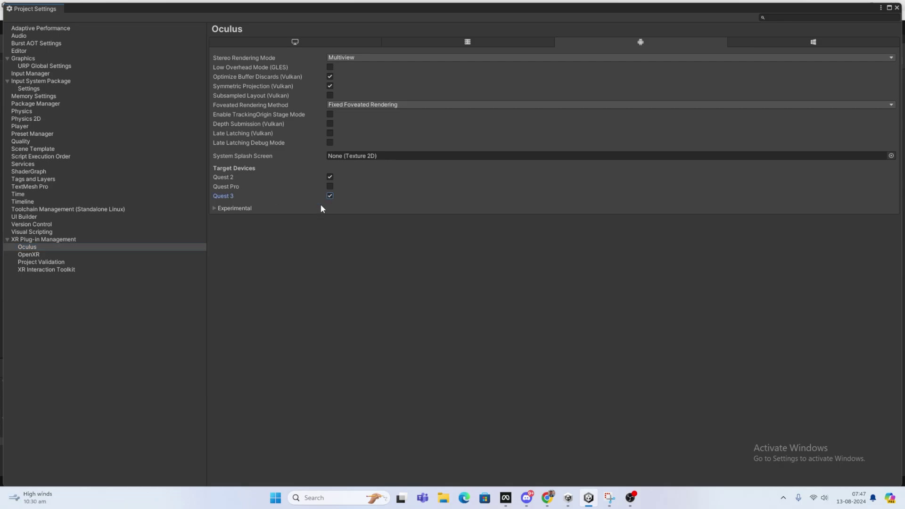
# Step: Enable Meta Quest Support, Meta Hand Tracking Aim, Hand Tracking Subsystem and Hand Interaction Poses in the Android OpenXR features
pyautogui.click(28, 255)
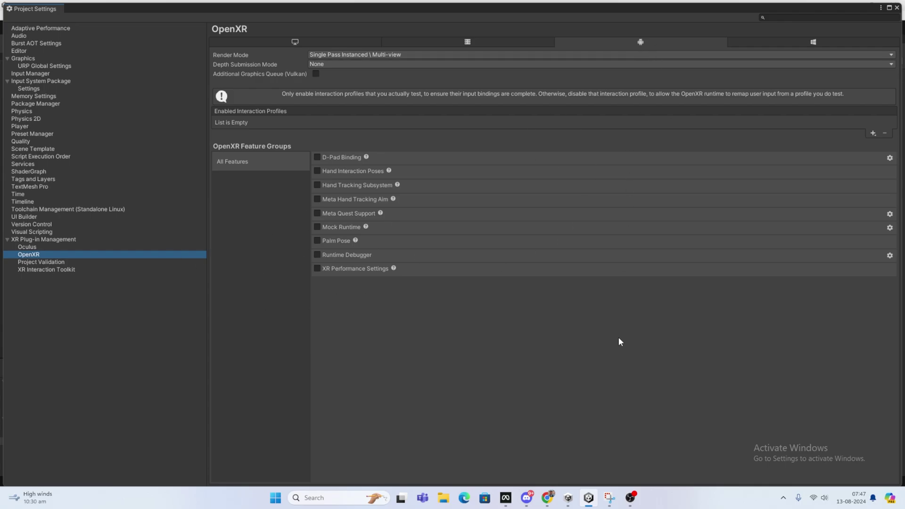
pyautogui.click(316, 215)
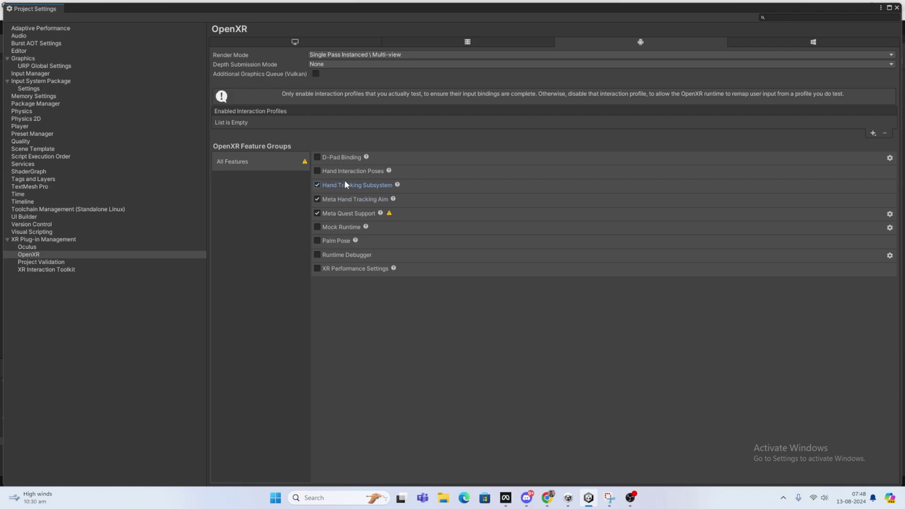
pyautogui.click(318, 171)
# Step: Enable Meta Hand Tracking Aim in the desktop OpenXR features and return to the Android features
pyautogui.click(317, 44)
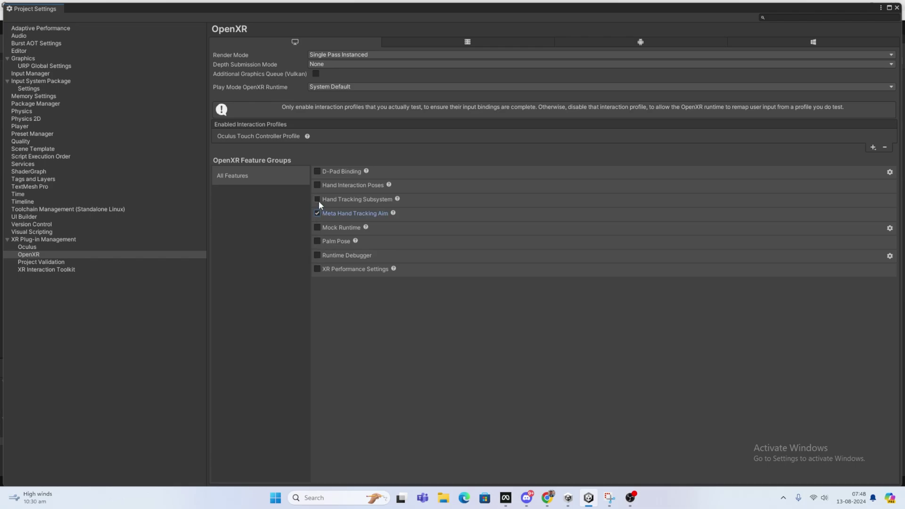
pyautogui.click(631, 45)
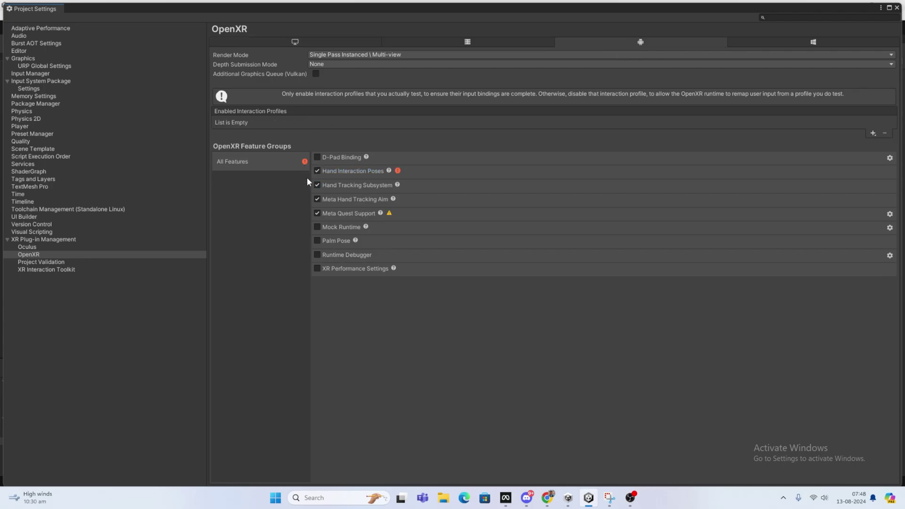
# Step: Check the Android project validation issues, the plug-in providers, and the XR Interaction Toolkit and Oculus settings for the flagged OpenXR incompatibility
pyautogui.moveTo(399, 172)
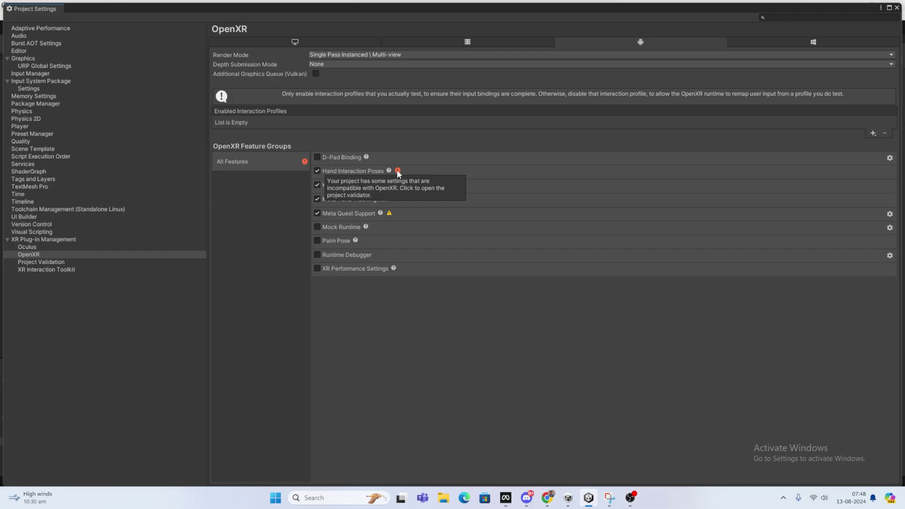
pyautogui.click(54, 262)
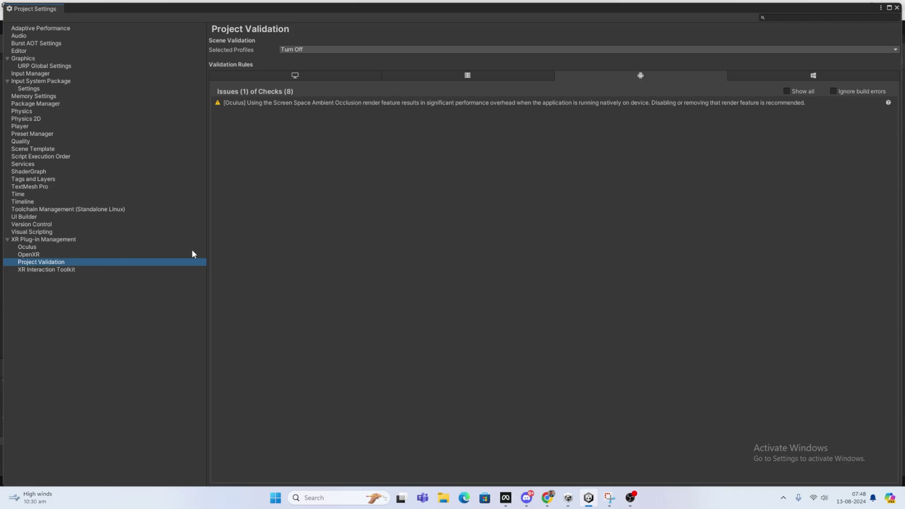
pyautogui.click(38, 239)
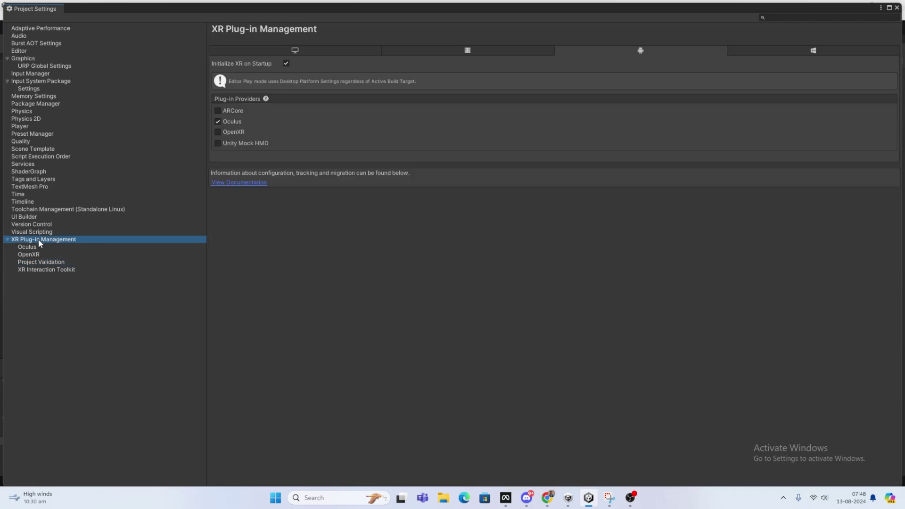
pyautogui.click(36, 262)
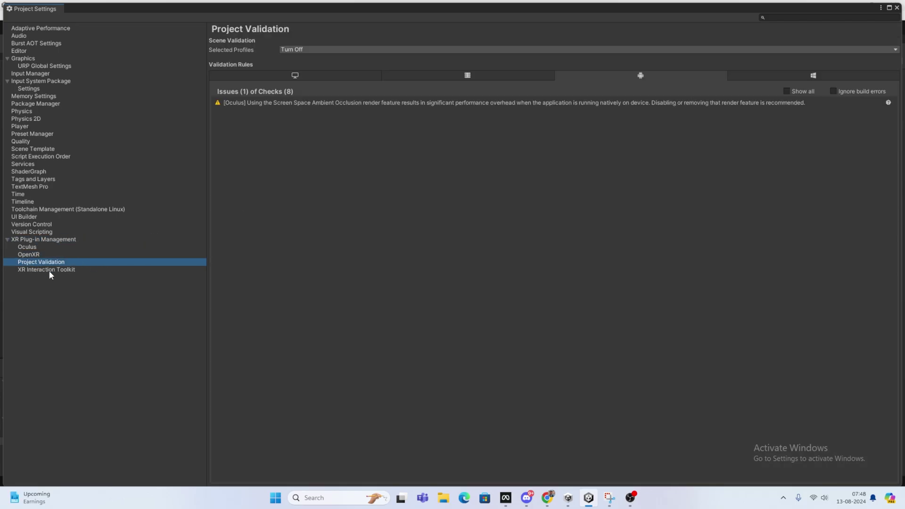
pyautogui.click(49, 271)
pyautogui.click(29, 248)
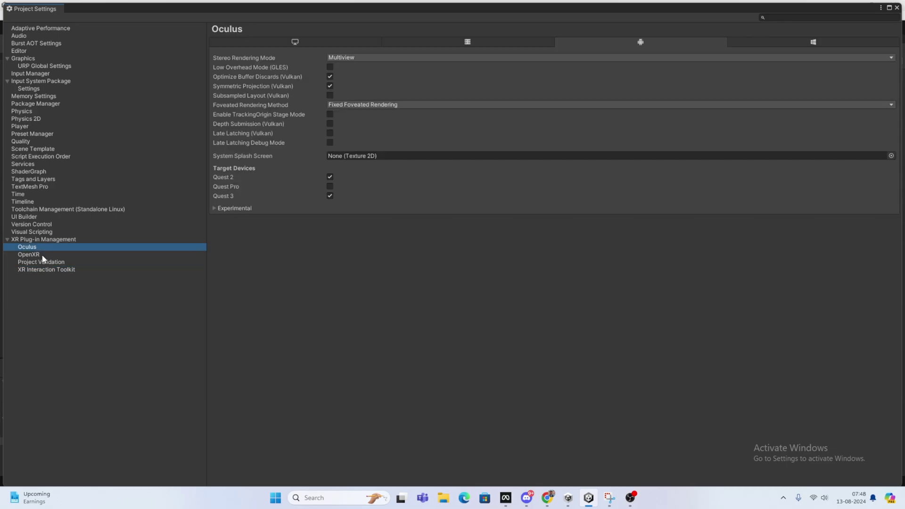
# Step: Add the Oculus Touch Controller Profile and Meta Quest Touch Pro Controller Profile to the enabled Android OpenXR interaction profiles
pyautogui.click(42, 255)
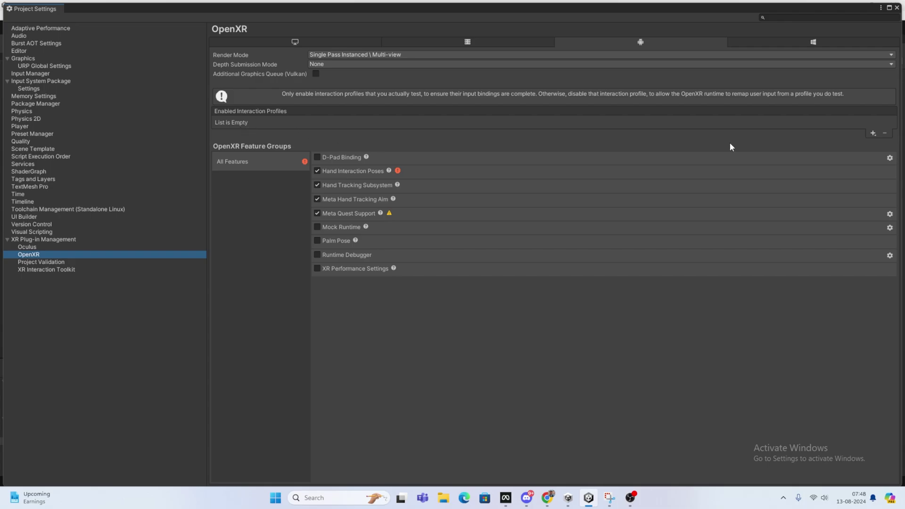
pyautogui.click(870, 133)
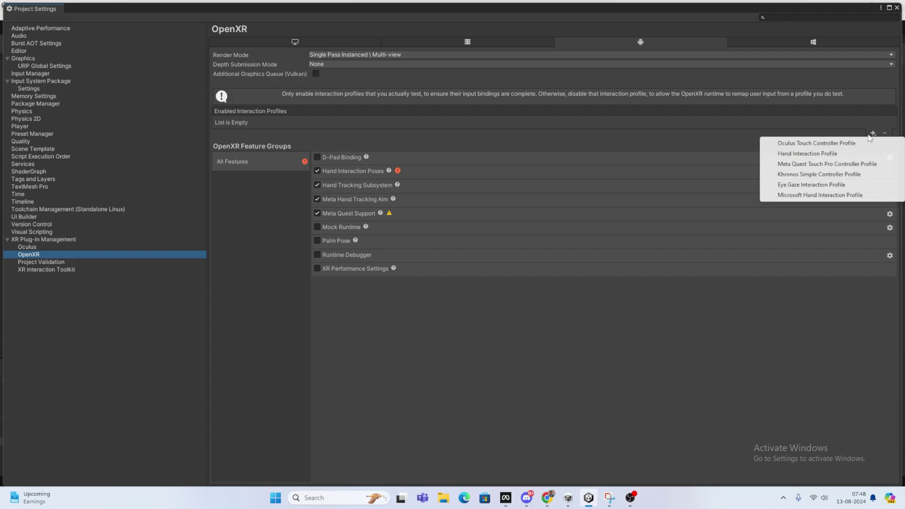
pyautogui.click(796, 143)
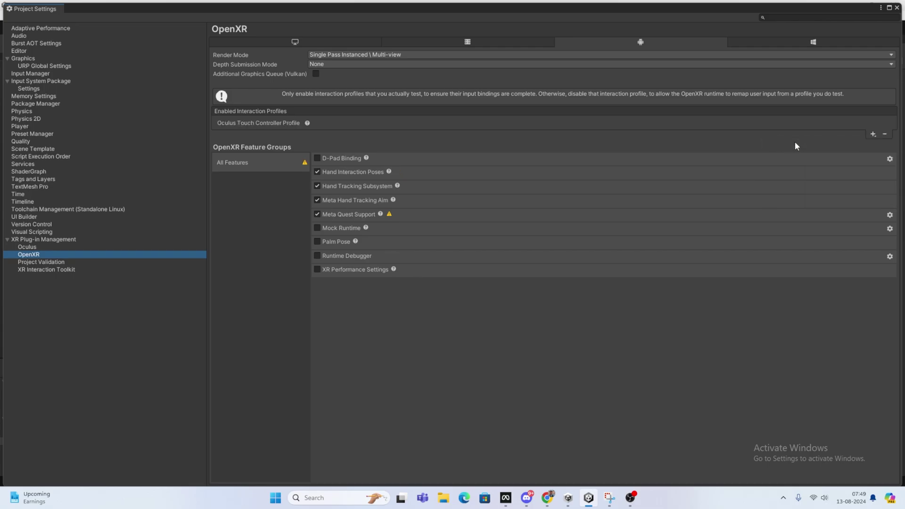
pyautogui.click(871, 136)
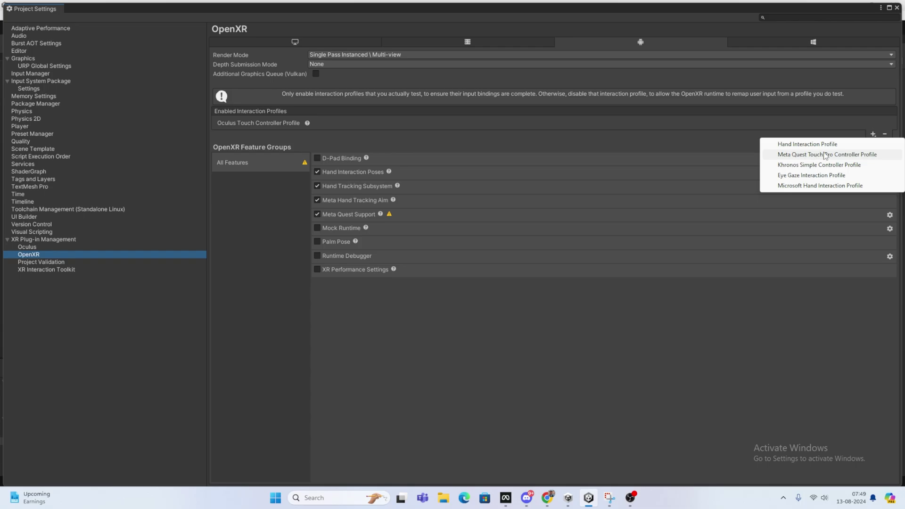
pyautogui.click(826, 156)
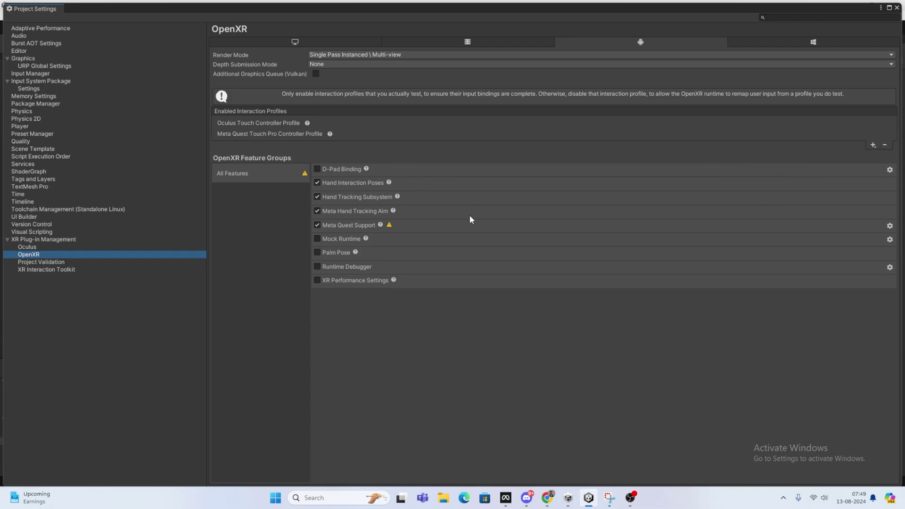
# Step: Look over the XR Interaction Toolkit settings, and close the Project Settings and Build Settings windows
pyautogui.click(53, 263)
pyautogui.click(58, 270)
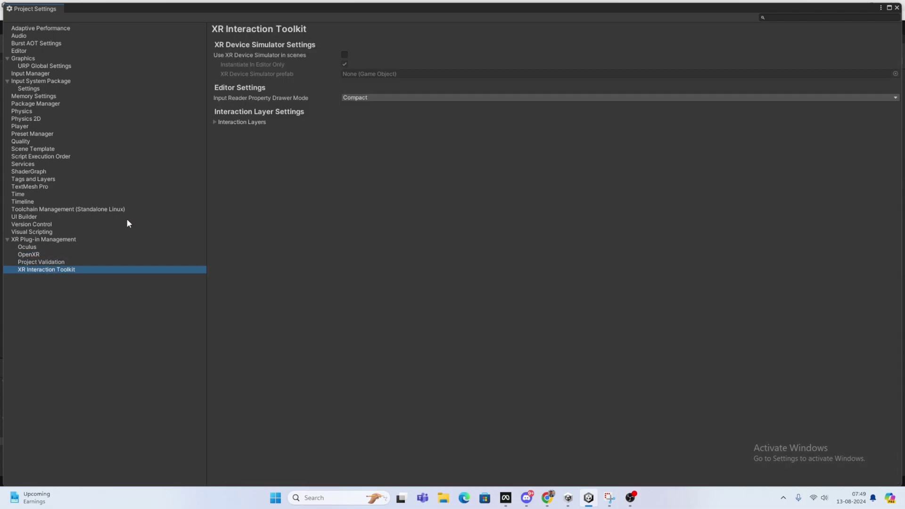
pyautogui.click(897, 7)
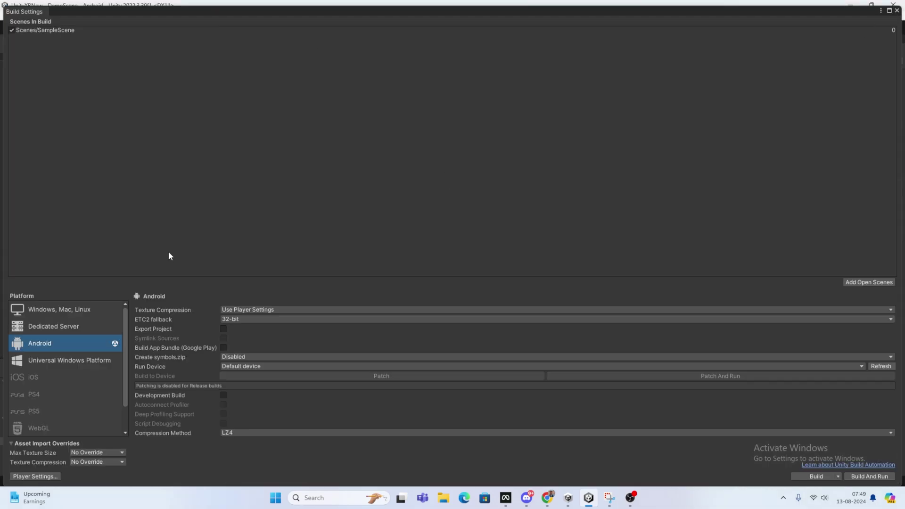
pyautogui.click(897, 10)
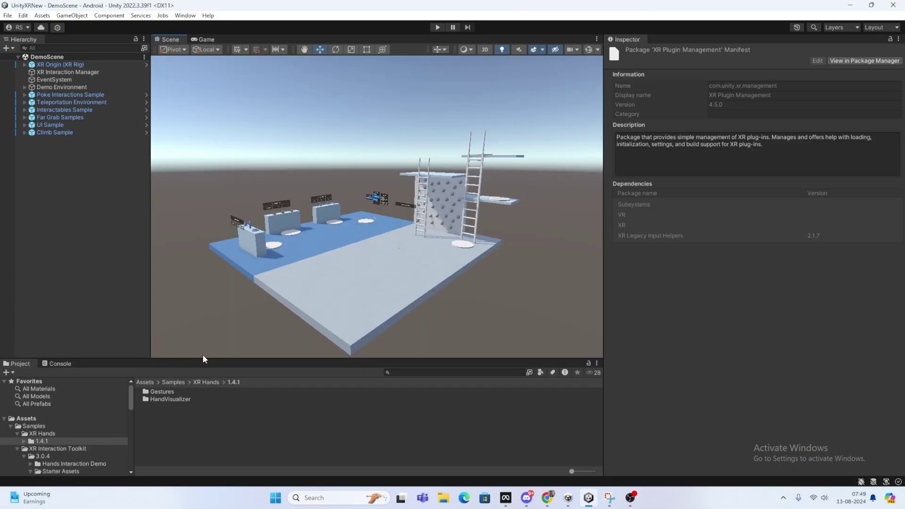
# Step: Open the HandGestures scene from the XR Hands 1.4.1 Gestures sample and import the TMP Essentials
pyautogui.moveTo(203, 357); pyautogui.dragTo(269, 229)
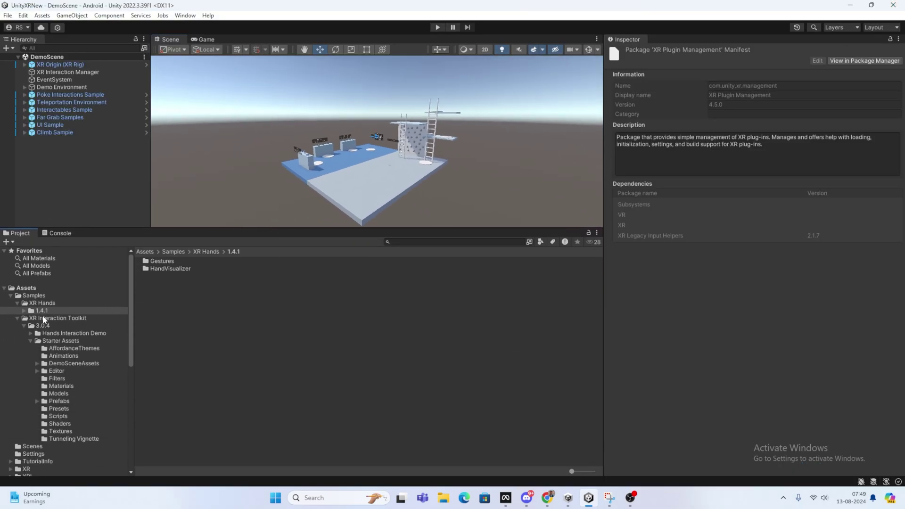
pyautogui.doubleClick(168, 261)
pyautogui.doubleClick(169, 277)
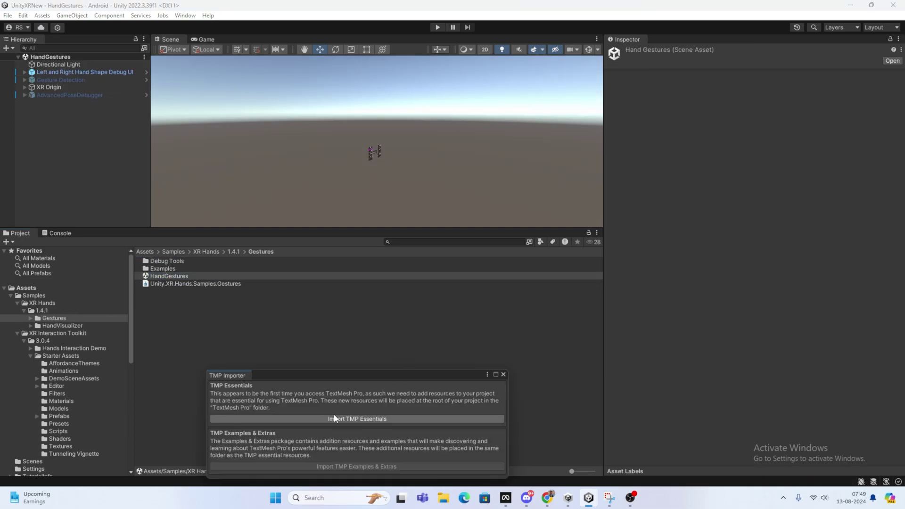
pyautogui.click(339, 415)
# Step: Change the shader of the RightHand mesh's HandsDefaultMaterial to Universal Render Pipeline/Lit in the HandGestures scene
pyautogui.doubleClick(49, 87)
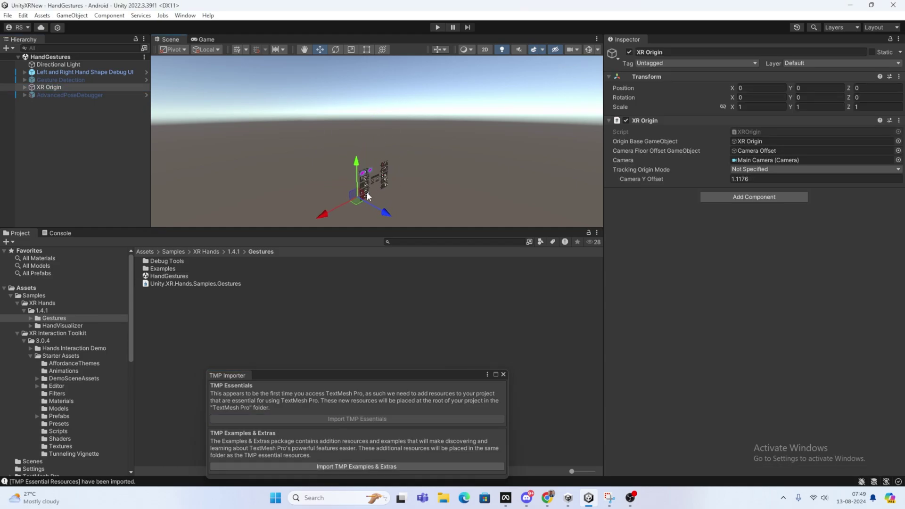
pyautogui.moveTo(355, 193); pyautogui.dragTo(373, 135, button='right')
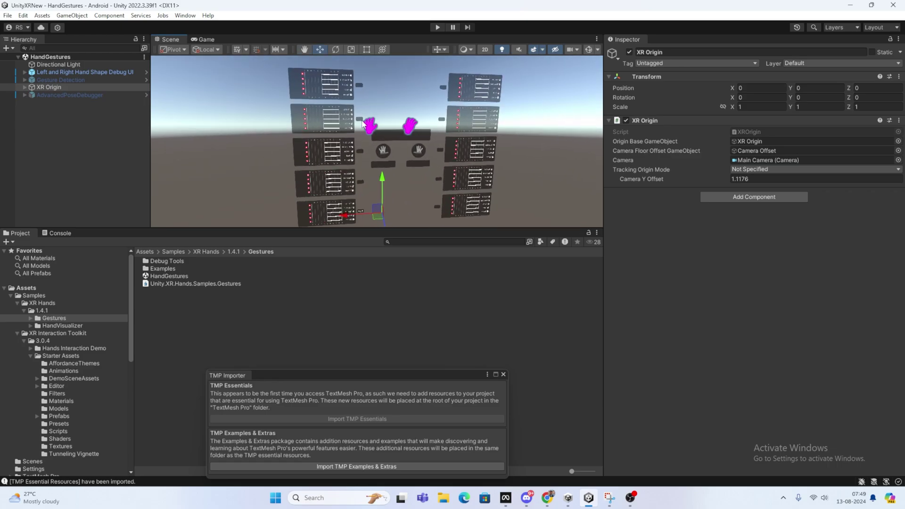
pyautogui.scroll(3, 373, 136)
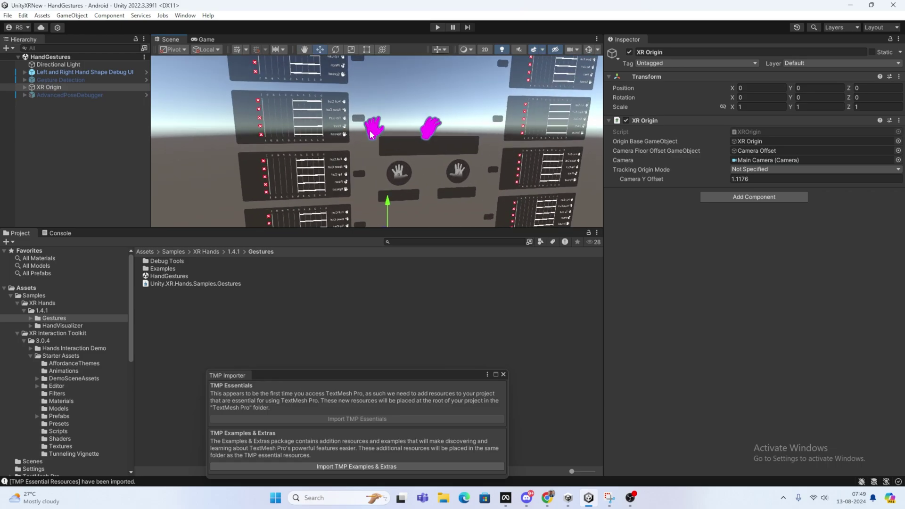
pyautogui.click(371, 134)
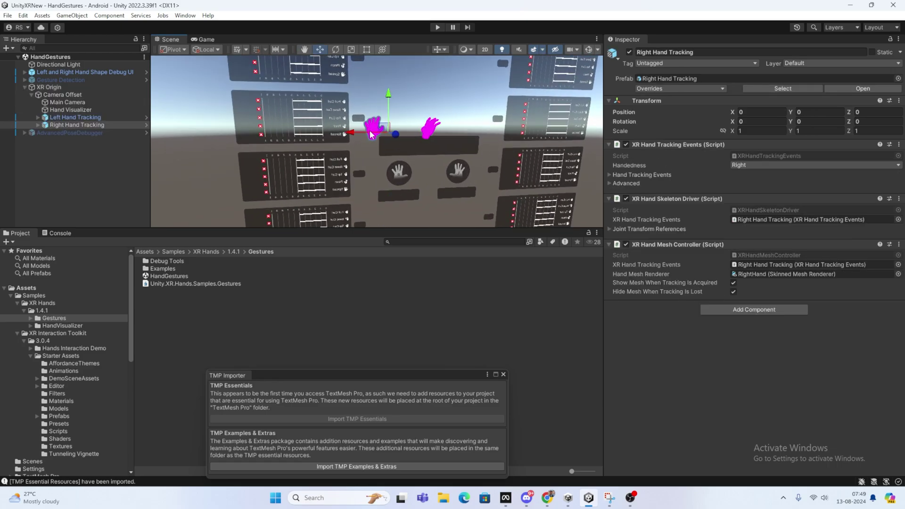
pyautogui.click(38, 125)
pyautogui.click(59, 133)
pyautogui.click(69, 140)
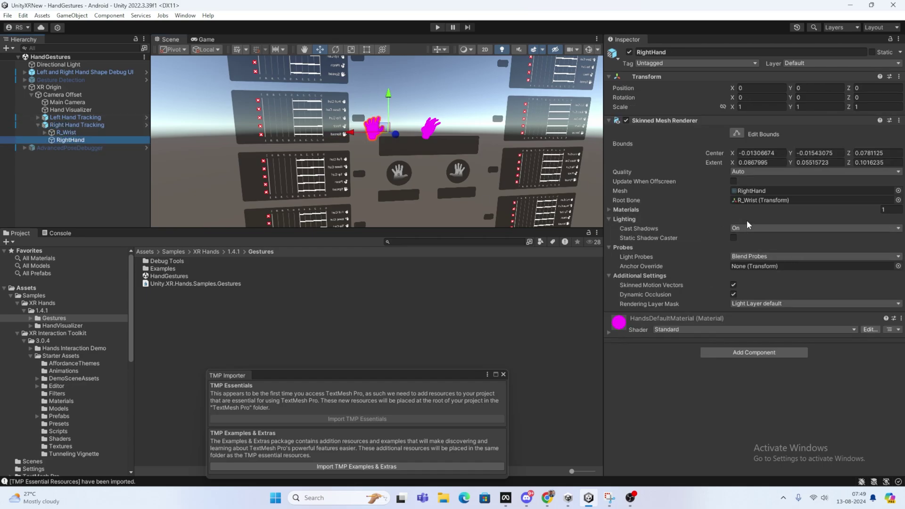
pyautogui.click(609, 332)
pyautogui.click(687, 328)
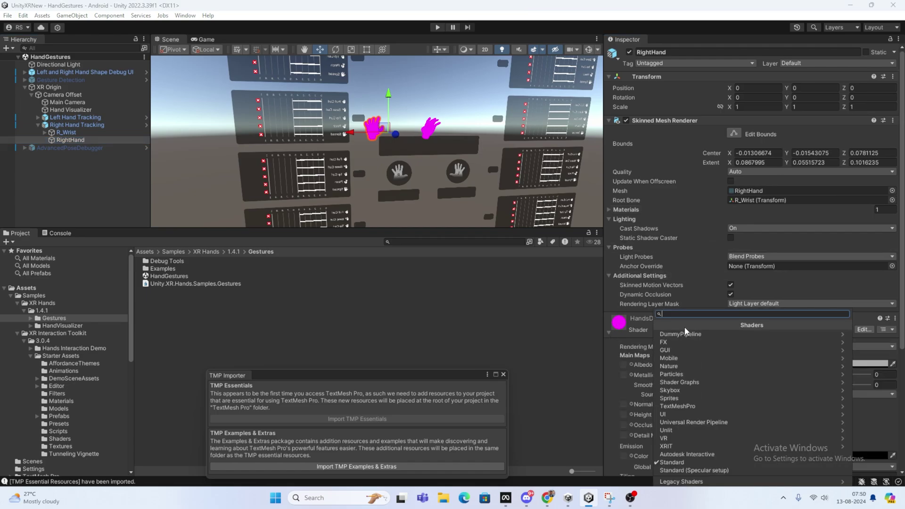
pyautogui.click(694, 422)
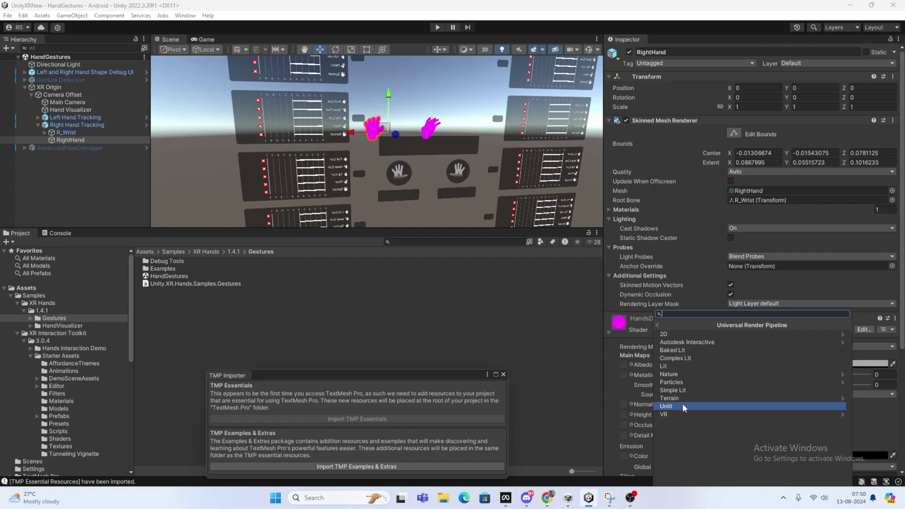
pyautogui.click(673, 367)
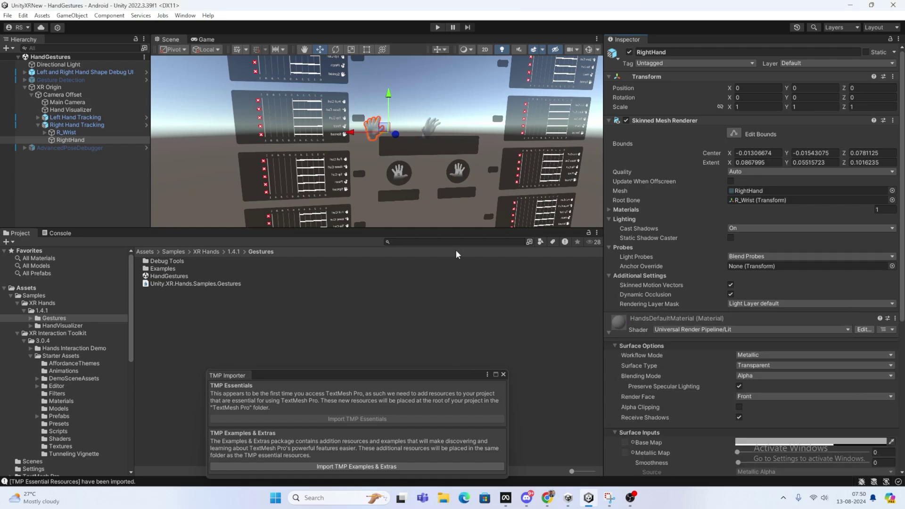
pyautogui.moveTo(320, 127); pyautogui.dragTo(454, 163, button='right')
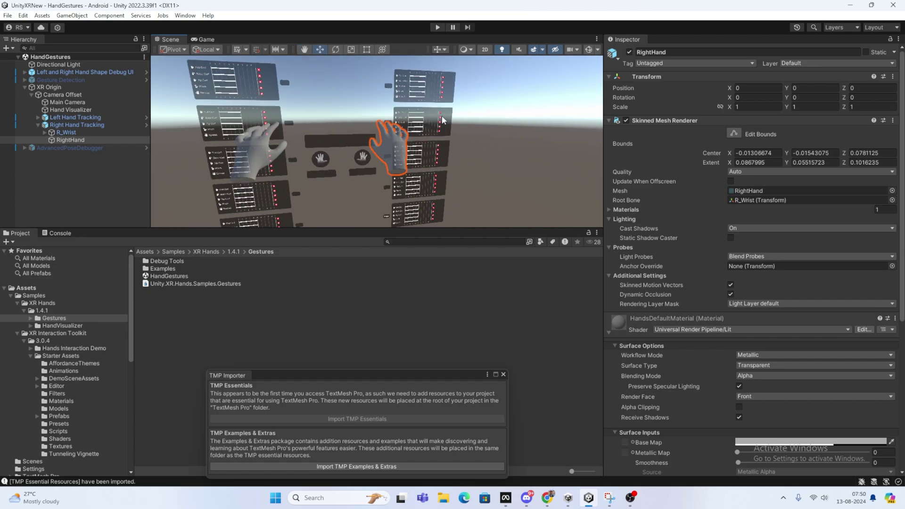
# Step: Open the HandVisualizer scene from the XR Hands samples and close the TMP Importer
pyautogui.click(67, 327)
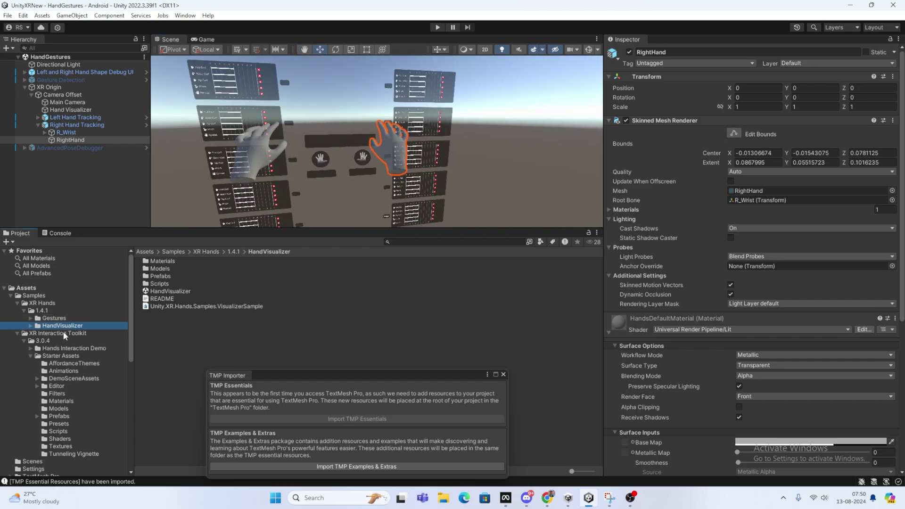
pyautogui.doubleClick(167, 292)
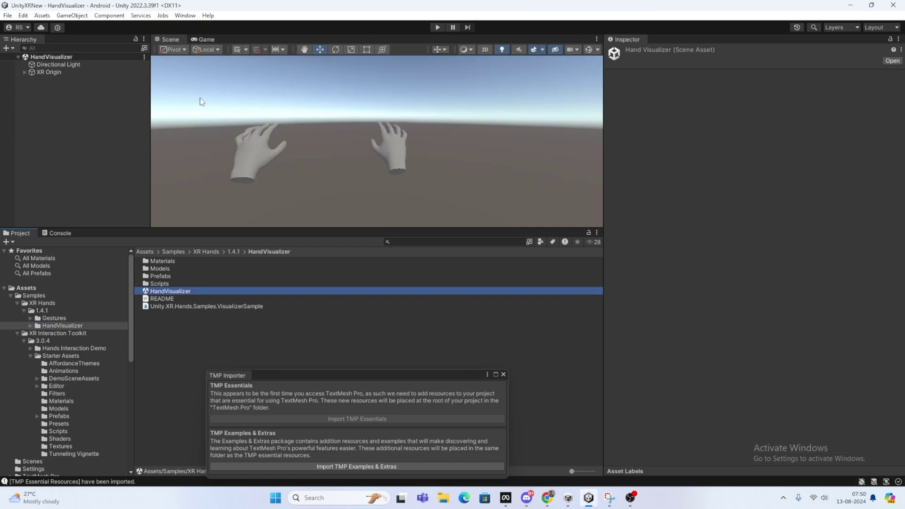
pyautogui.keyDown('alt'); pyautogui.moveTo(200, 98); pyautogui.dragTo(316, 167); pyautogui.keyUp('alt')
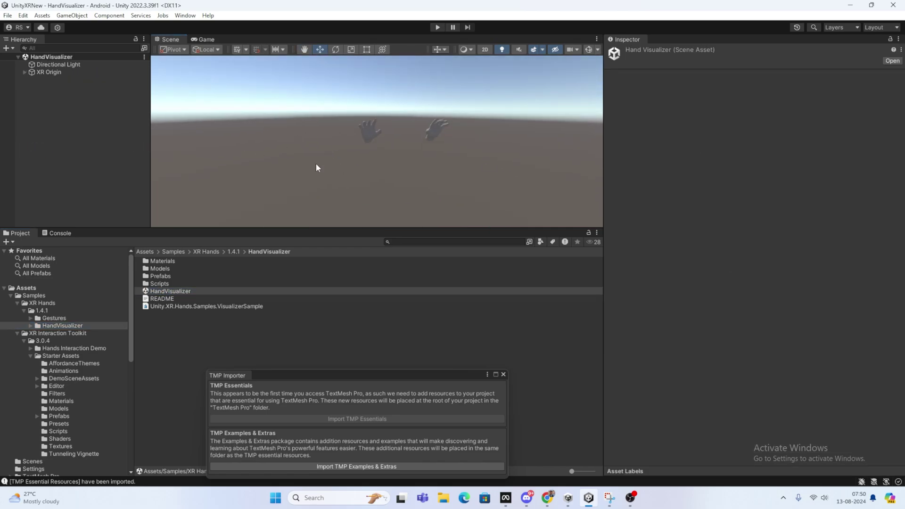
pyautogui.click(503, 374)
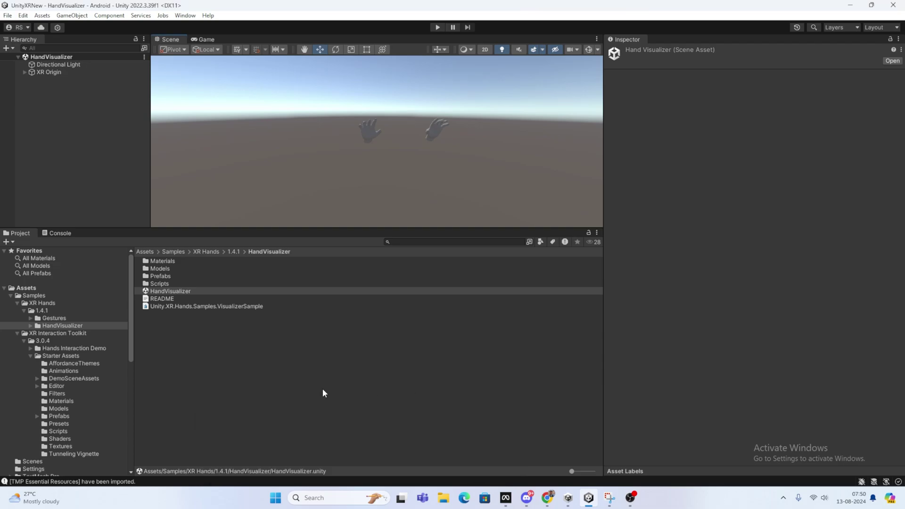
# Step: Open HandsDemoScene from the XR Interaction Toolkit 3.0.4 Hands Interaction Demo sample
pyautogui.click(61, 342)
pyautogui.click(63, 349)
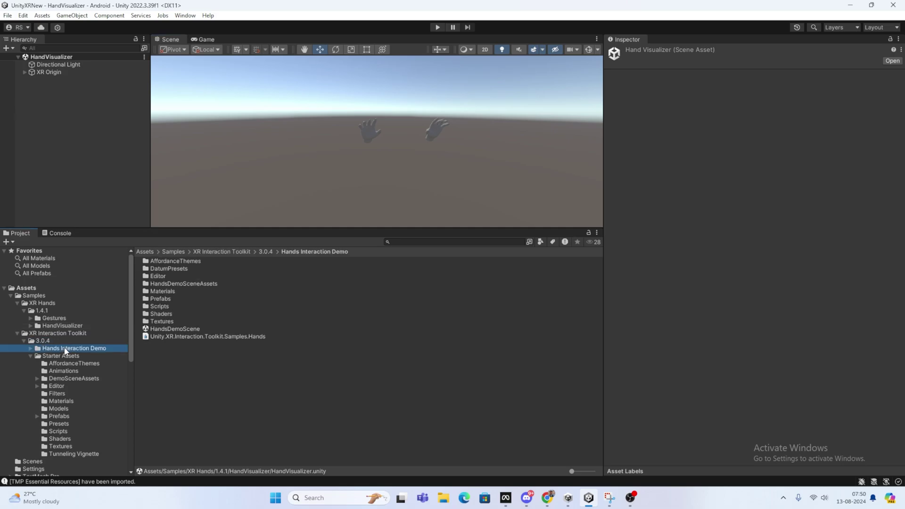
pyautogui.doubleClick(172, 329)
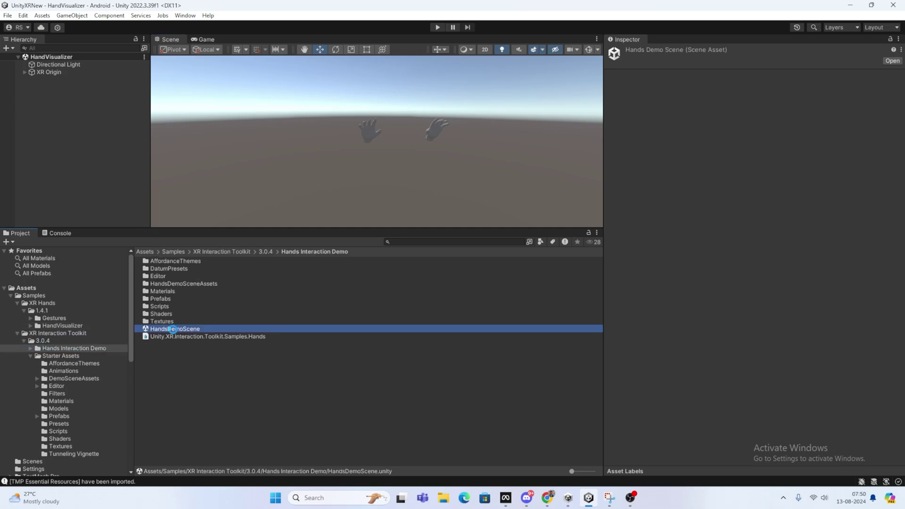
# Step: Examine the hands, controllers and interaction stations around the curved table in HandsDemoScene from several angles and distances
pyautogui.moveTo(327, 128); pyautogui.dragTo(420, 149, button='right')
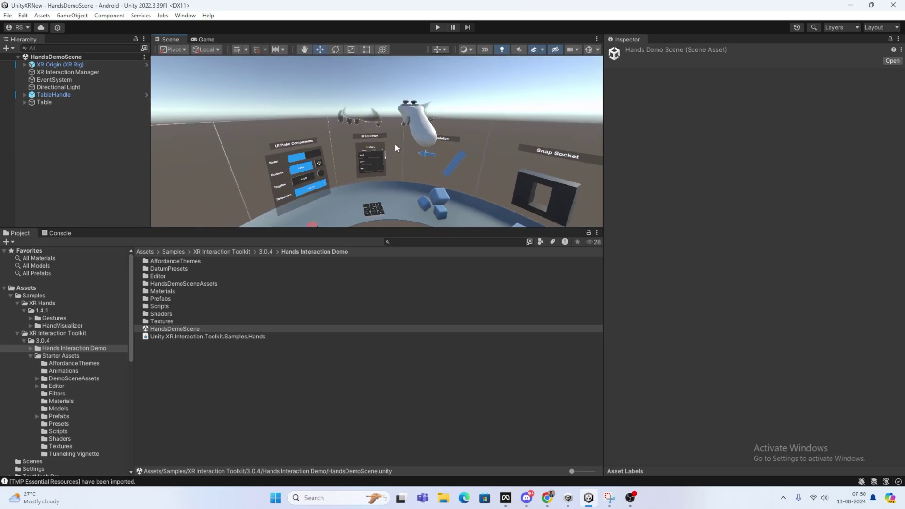
pyautogui.scroll(-3, 437, 97)
pyautogui.scroll(3, 381, 151)
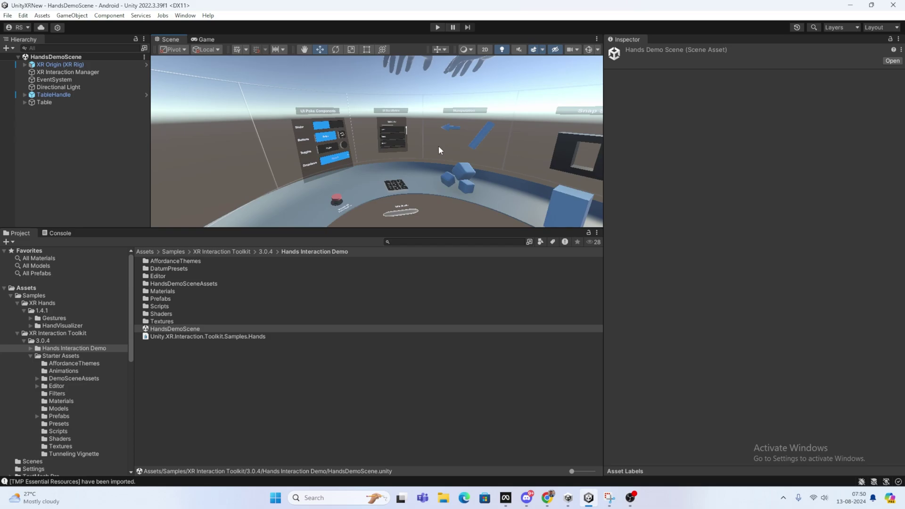
pyautogui.scroll(-5, 438, 150)
pyautogui.moveTo(337, 97); pyautogui.dragTo(234, 142, button='right')
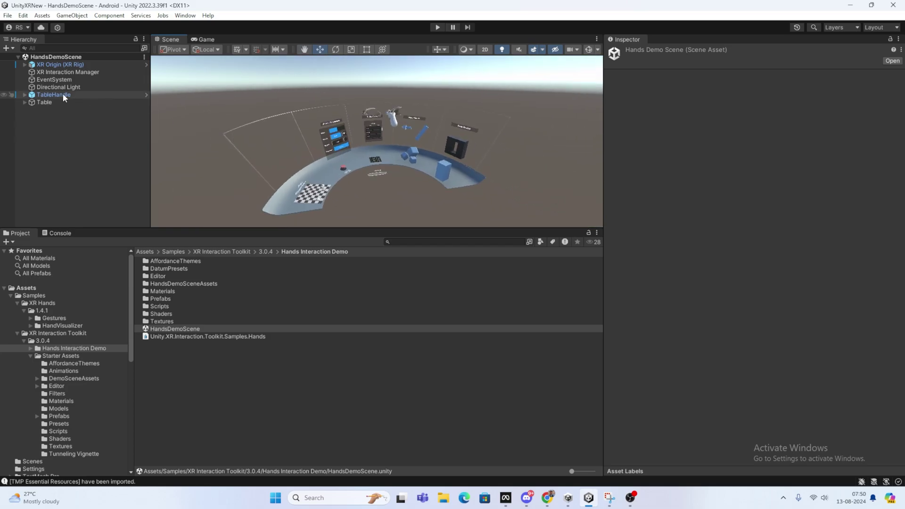
pyautogui.scroll(2, 409, 149)
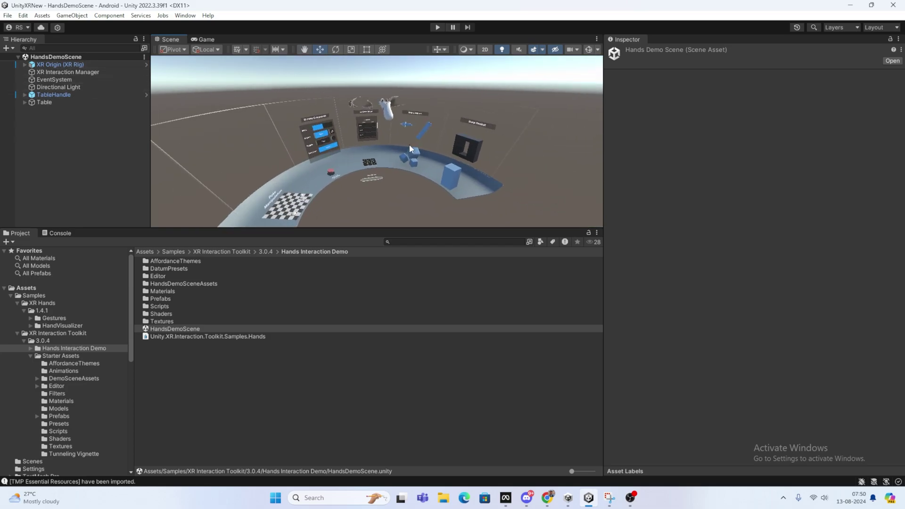
pyautogui.scroll(3, 410, 149)
pyautogui.scroll(-3, 387, 137)
pyautogui.scroll(2, 367, 127)
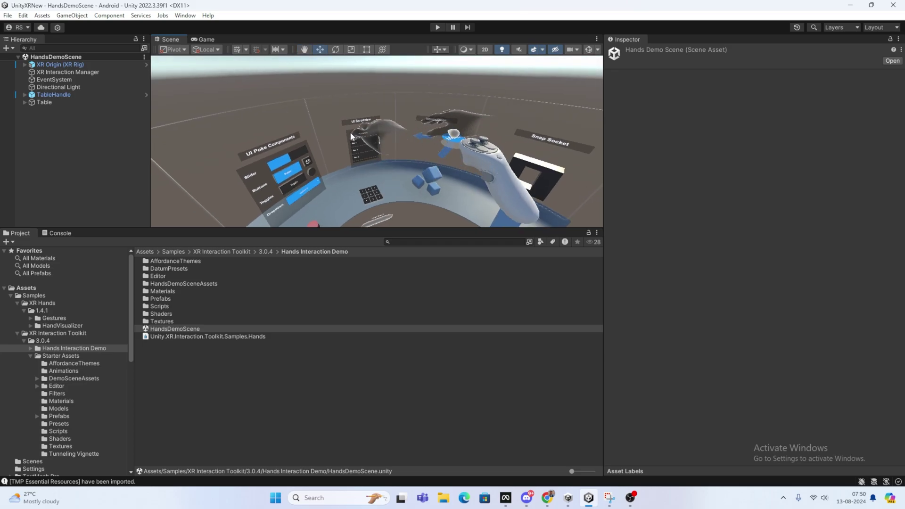
# Step: Expand XR Origin (XR Rig), then run HandsDemoScene in Play mode to test the table interactions and stop it
pyautogui.scroll(-3, 310, 135)
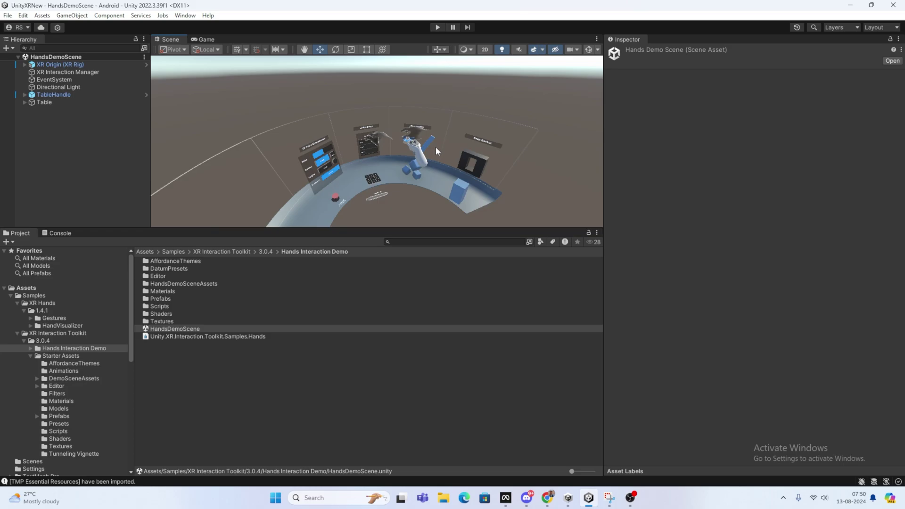
pyautogui.click(20, 66)
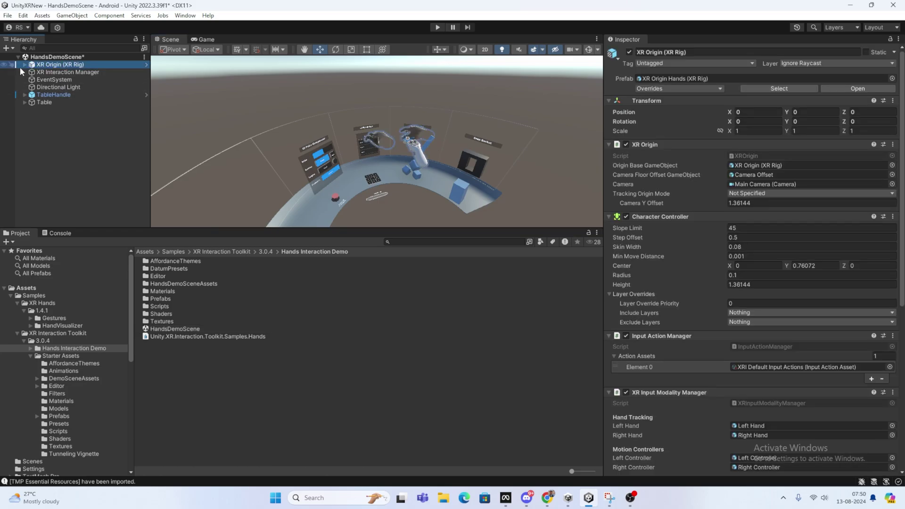
pyautogui.click(24, 65)
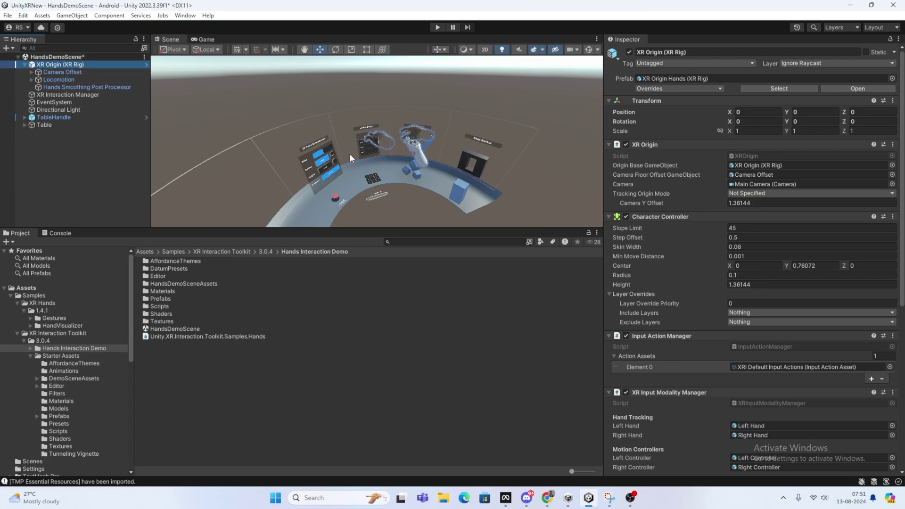
pyautogui.keyDown('alt'); pyautogui.moveTo(491, 185); pyautogui.dragTo(325, 78); pyautogui.keyUp('alt')
pyautogui.hotkey('ctrl', 'p')
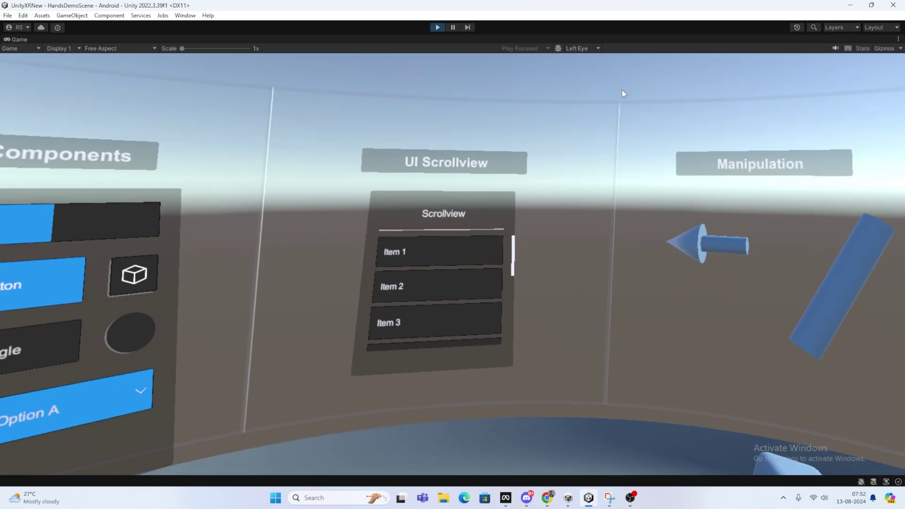
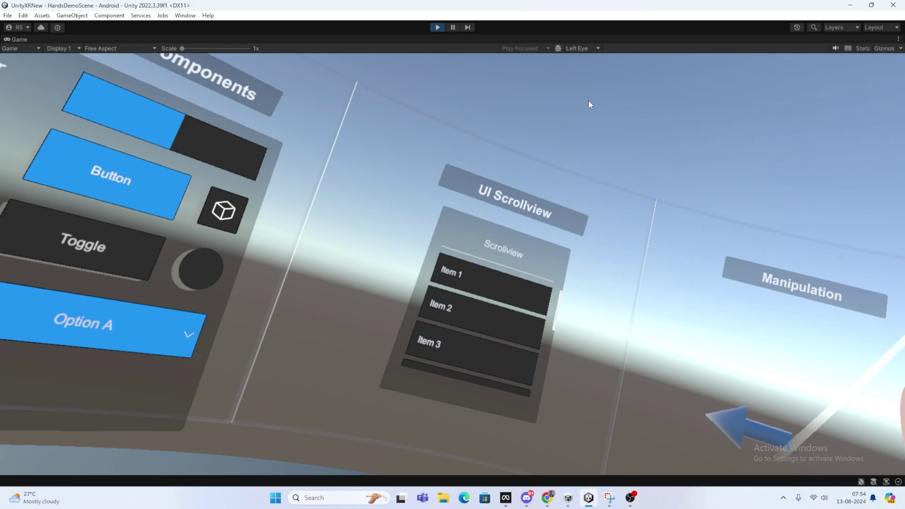
pyautogui.click(437, 28)
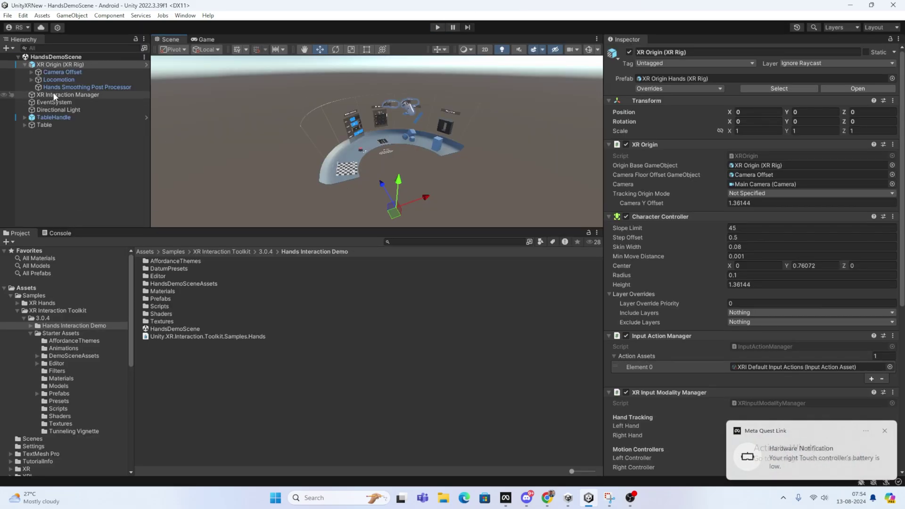
# Step: Expand the rig's Camera Offset and inspect its Hand Menu With Button Activation and Hand Visualizer objects
pyautogui.click(32, 72)
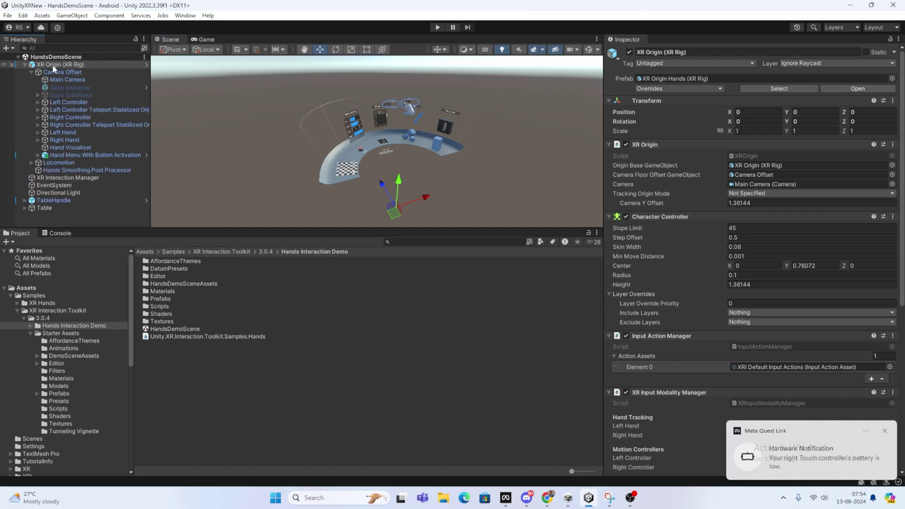
pyautogui.click(98, 157)
pyautogui.click(75, 146)
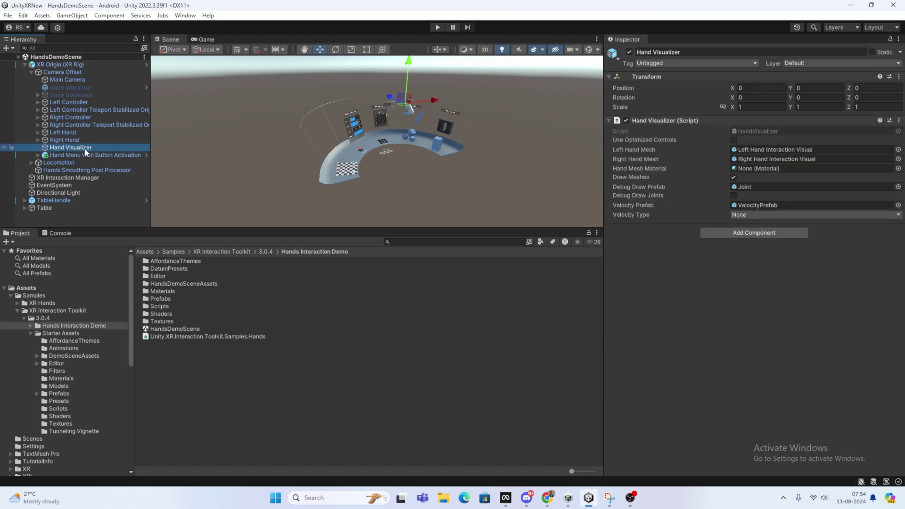
# Step: Inspect XR Origin's XR Input Modality Manager and locate its assigned Left Hand, Left Controller and Right Controller objects in the hierarchy
pyautogui.click(59, 64)
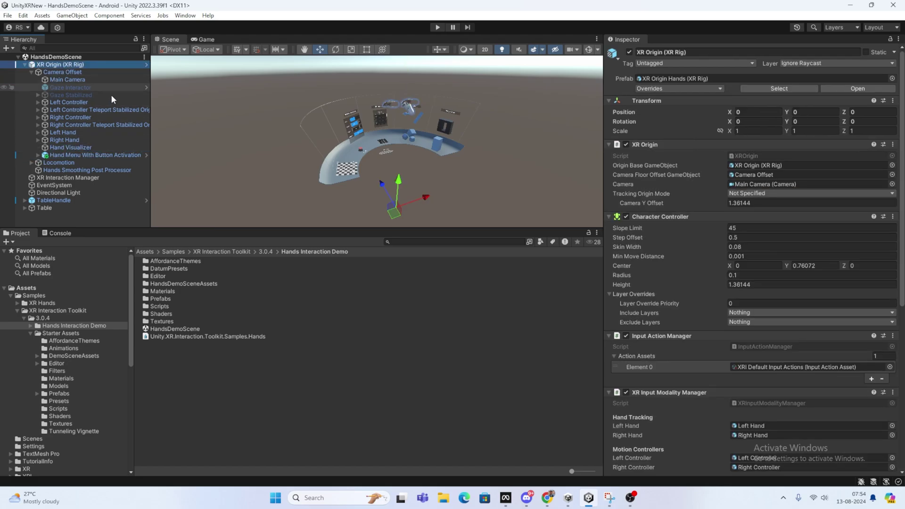
pyautogui.scroll(-3, 651, 244)
pyautogui.scroll(-4, 728, 287)
pyautogui.scroll(1, 742, 273)
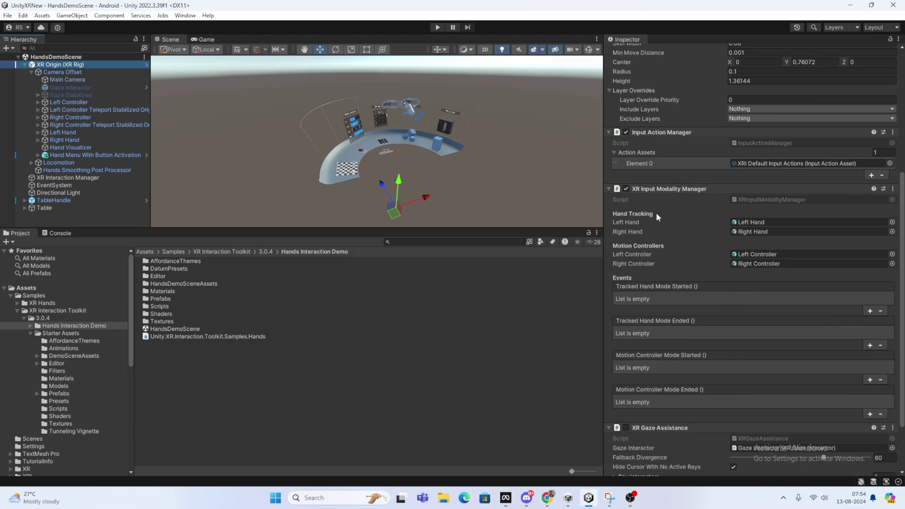
pyautogui.click(741, 222)
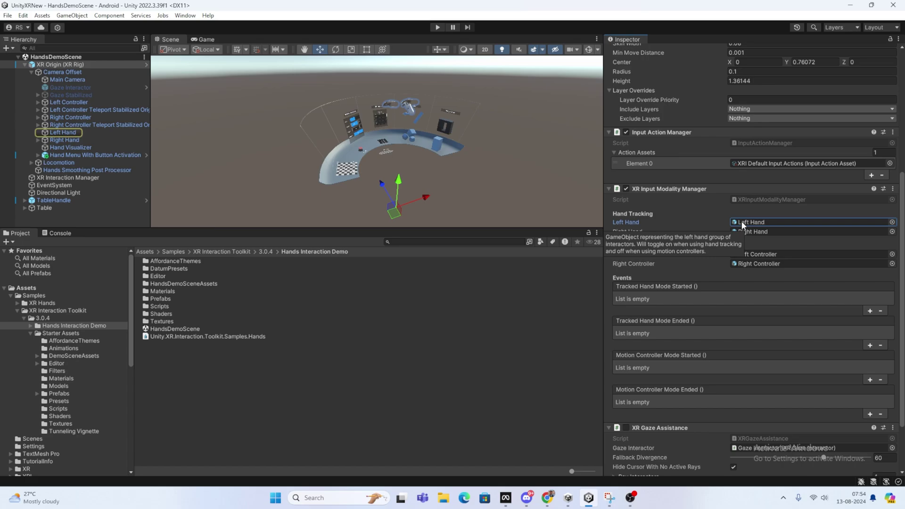
pyautogui.click(753, 255)
pyautogui.click(748, 263)
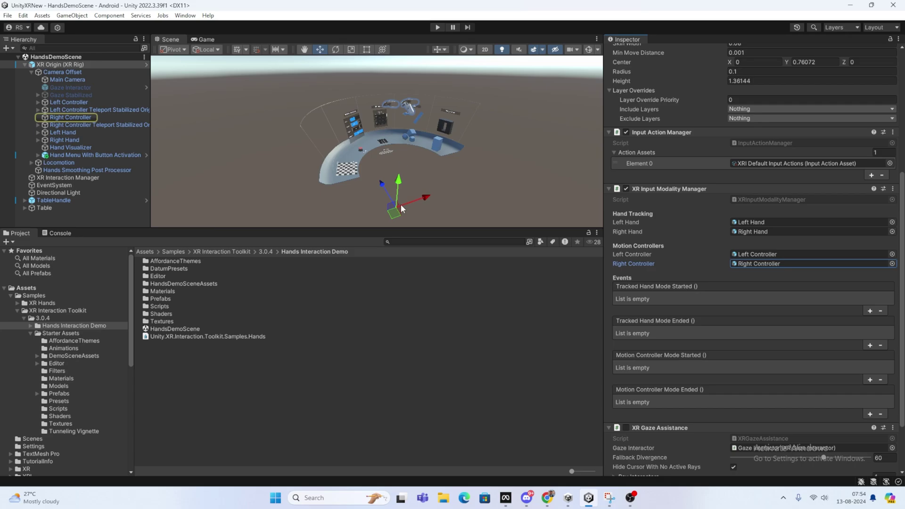
# Step: Enlarge the Scene view and examine the demo table's UI, manipulation, snap socket and chessboard stations from different angles and distances
pyautogui.keyDown('alt'); pyautogui.moveTo(395, 125); pyautogui.dragTo(375, 128); pyautogui.keyUp('alt')
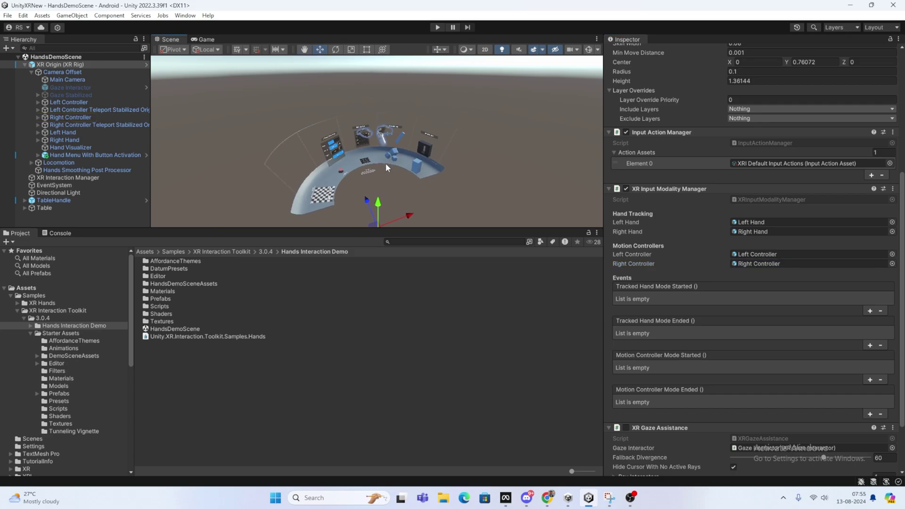
pyautogui.scroll(8, 377, 143)
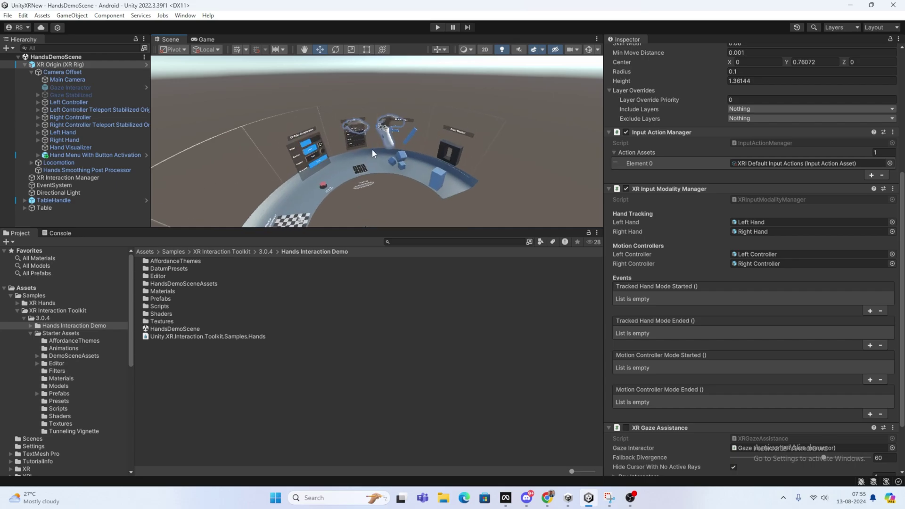
pyautogui.scroll(-5, 360, 132)
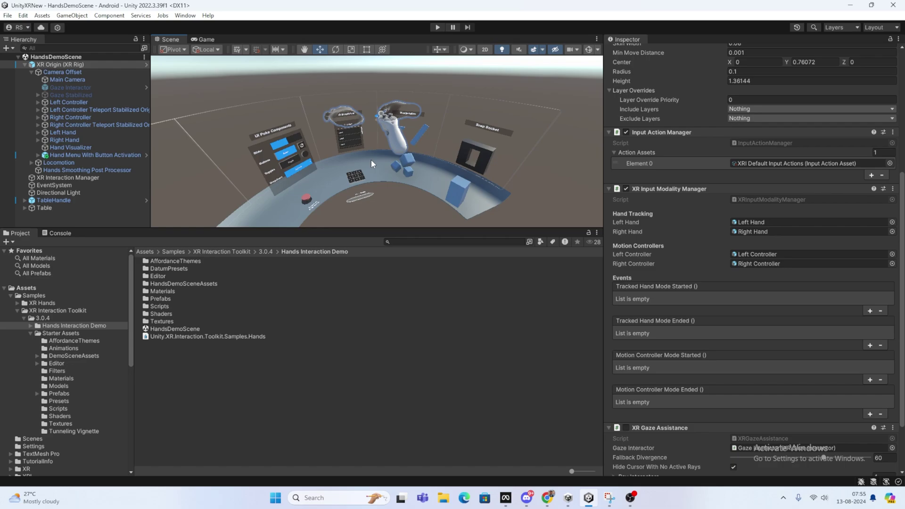
pyautogui.scroll(-3, 351, 168)
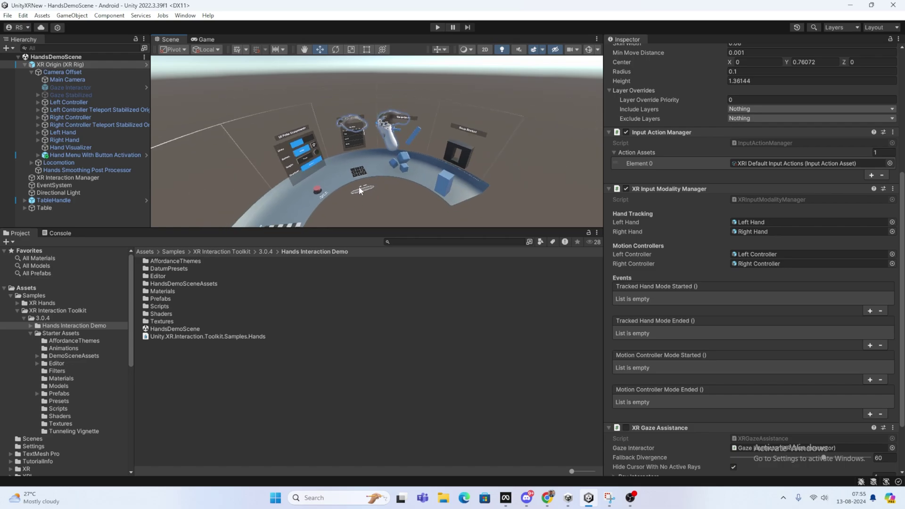
pyautogui.scroll(-5, 359, 190)
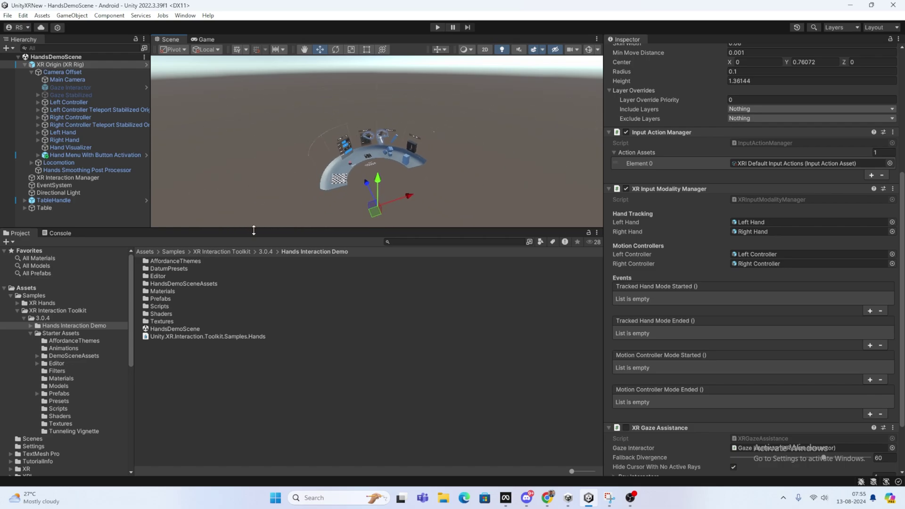
pyautogui.moveTo(254, 230); pyautogui.dragTo(253, 335)
pyautogui.scroll(5, 349, 262)
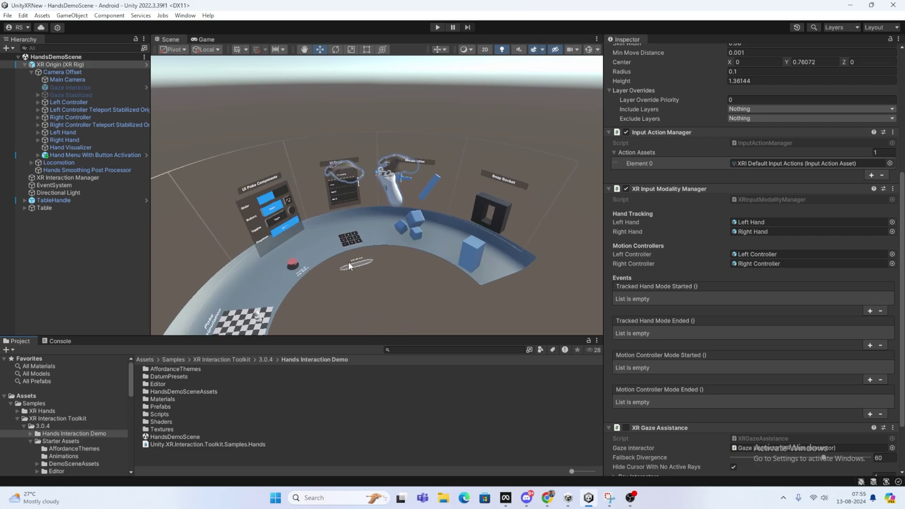
pyautogui.keyDown('alt'); pyautogui.moveTo(349, 261); pyautogui.dragTo(276, 195); pyautogui.keyUp('alt')
pyautogui.scroll(-3, 357, 151)
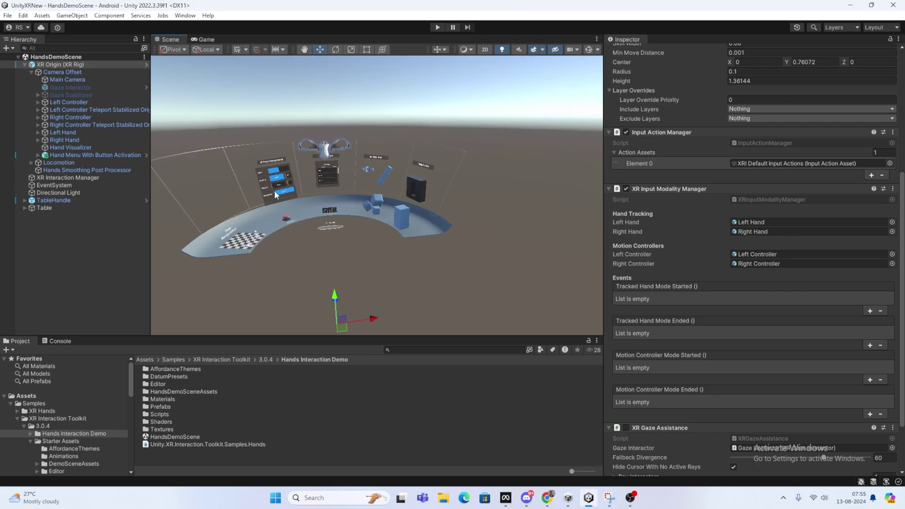
pyautogui.scroll(5, 278, 193)
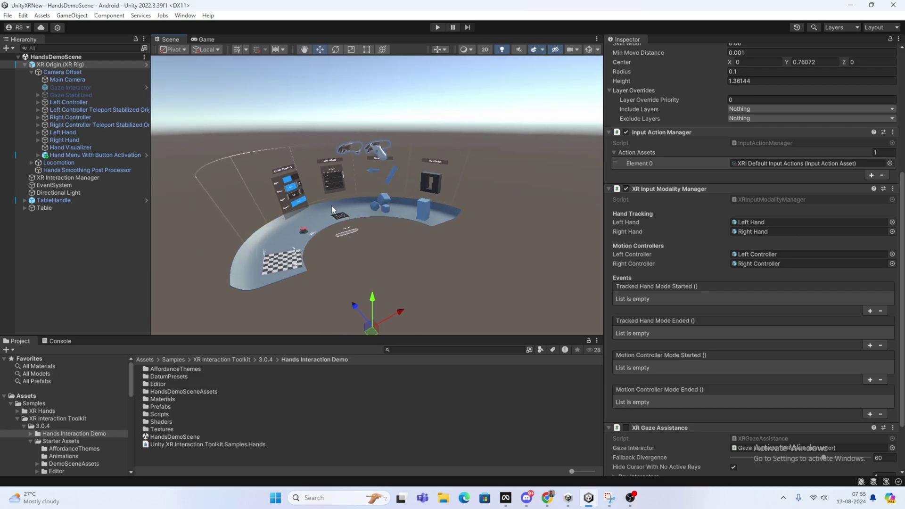
pyautogui.scroll(2, 295, 187)
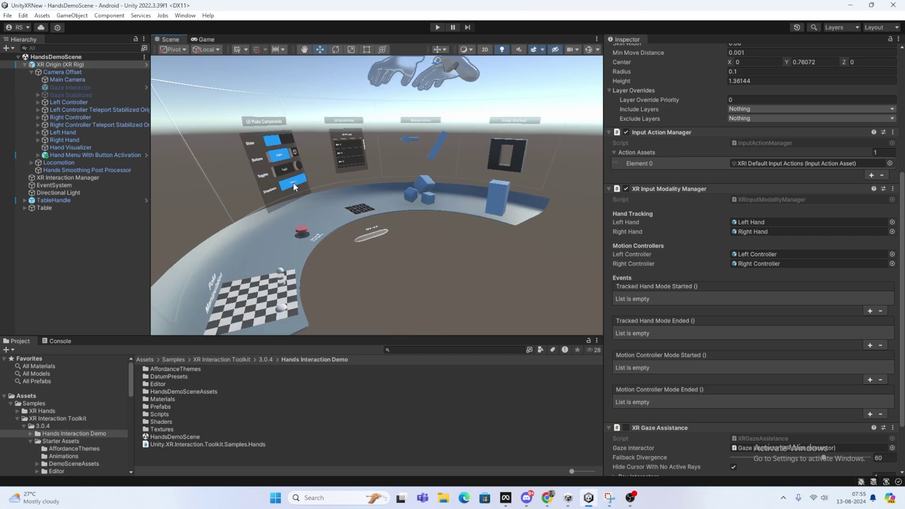
# Step: Switch to Chrome and view the Nested Mango Patreon shop page and the channel's YouTube videos page
pyautogui.click(545, 497)
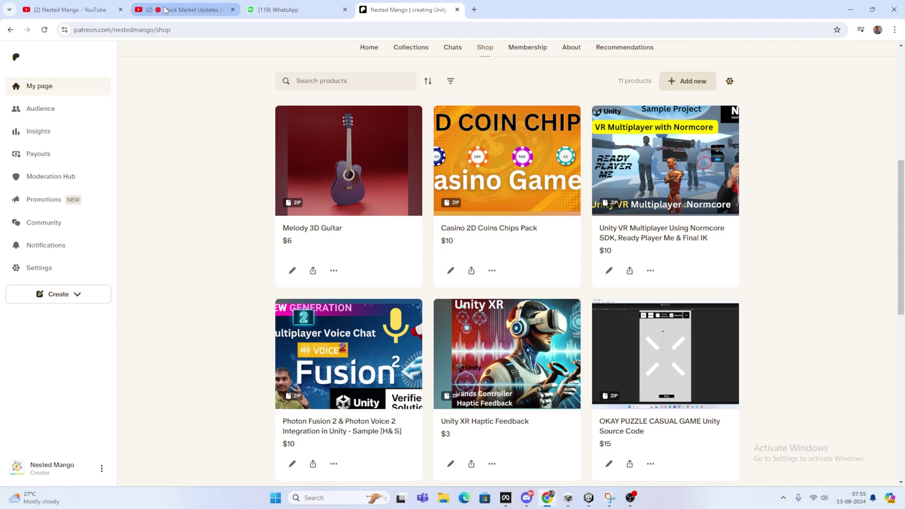
pyautogui.scroll(5, 467, 286)
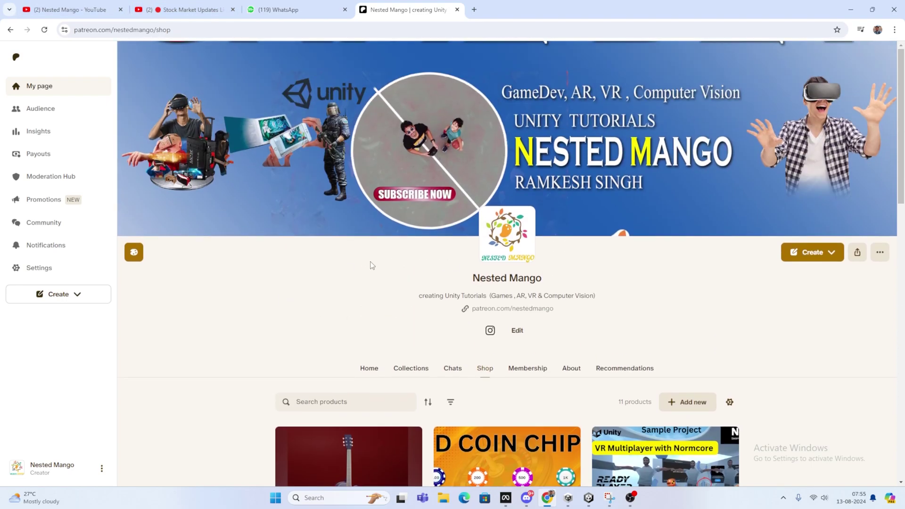
pyautogui.click(70, 9)
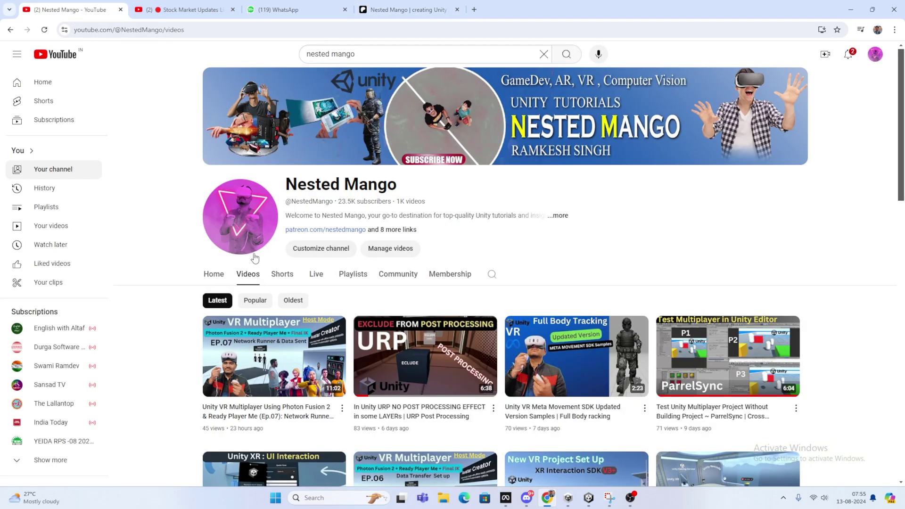